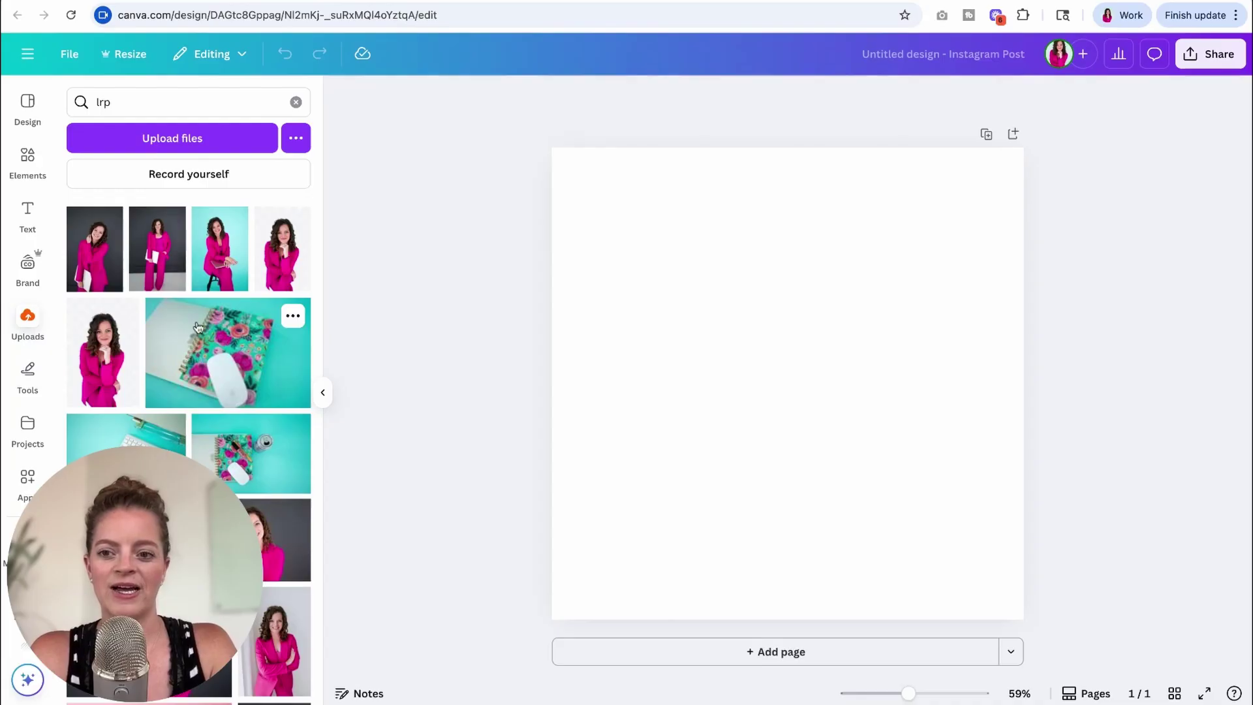
- Place the uploaded portrait of the seated woman on turquoise and enlarge it to fill the whole page
scroll(195, 330, "down", 5)
scroll(182, 392, "up", 4)
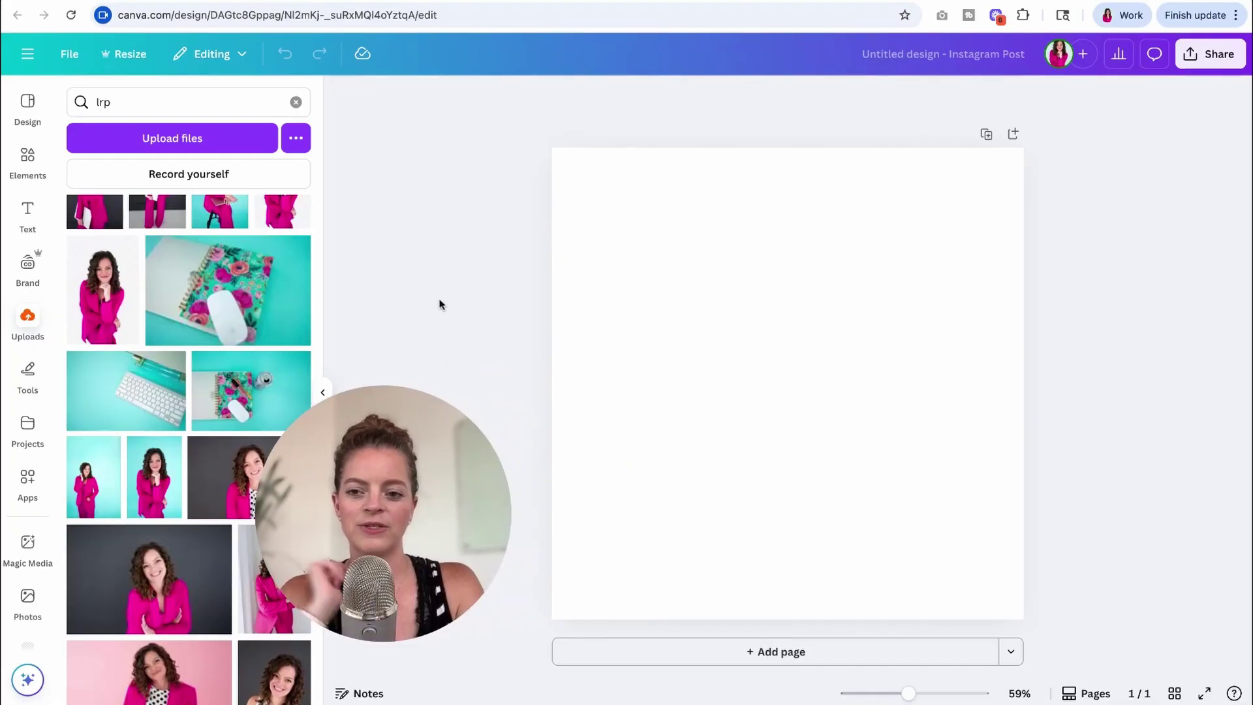
scroll(261, 365, "up", 1)
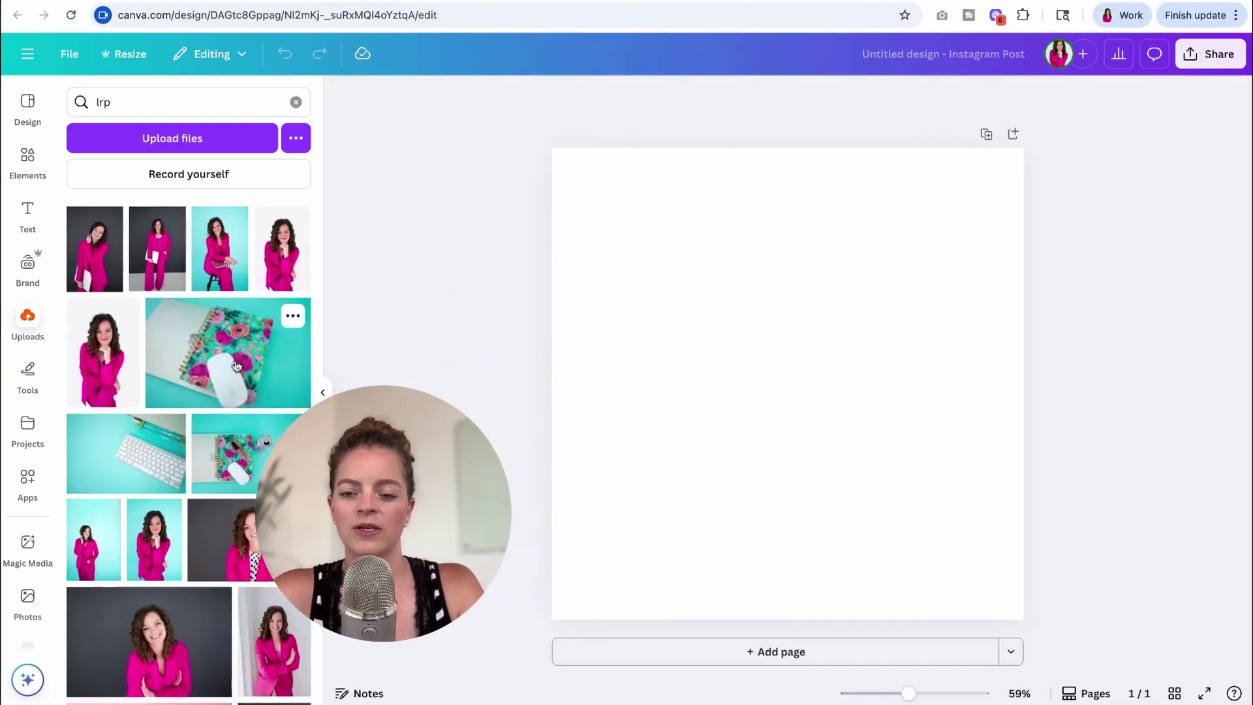
left_click(221, 263)
left_click_drag(662, 573, 551, 678)
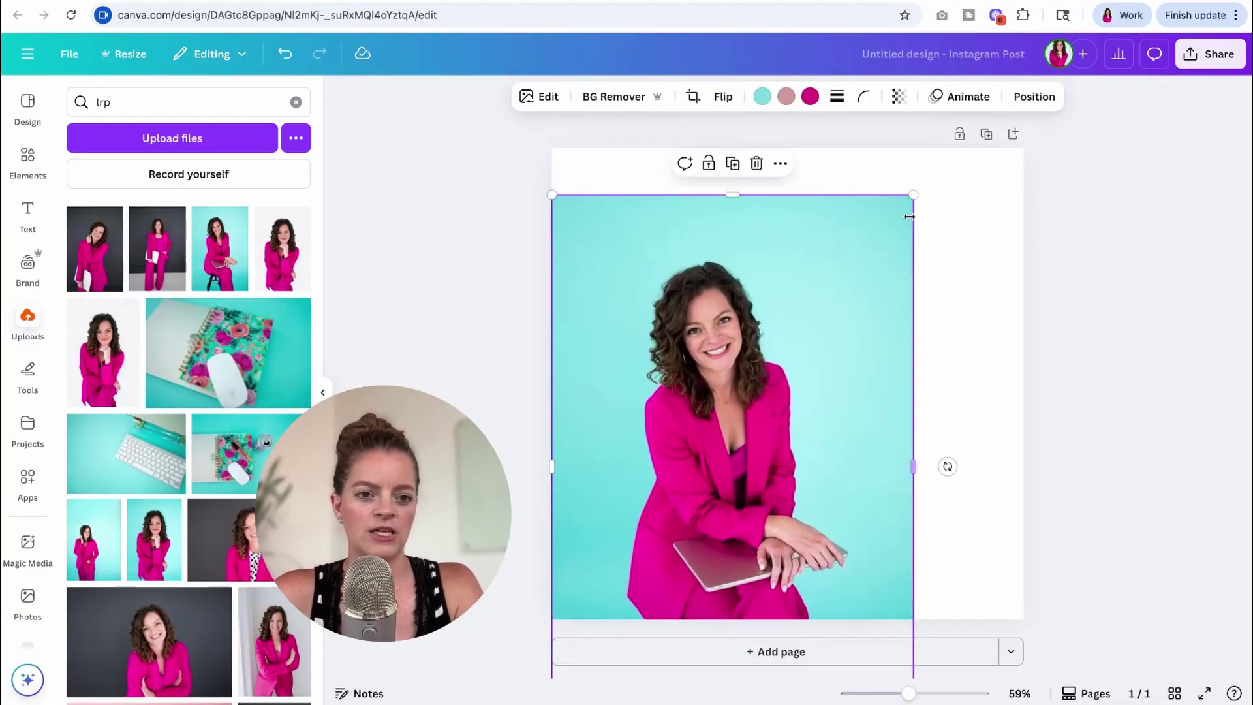
left_click_drag(912, 194, 1023, 64)
left_click(1070, 344)
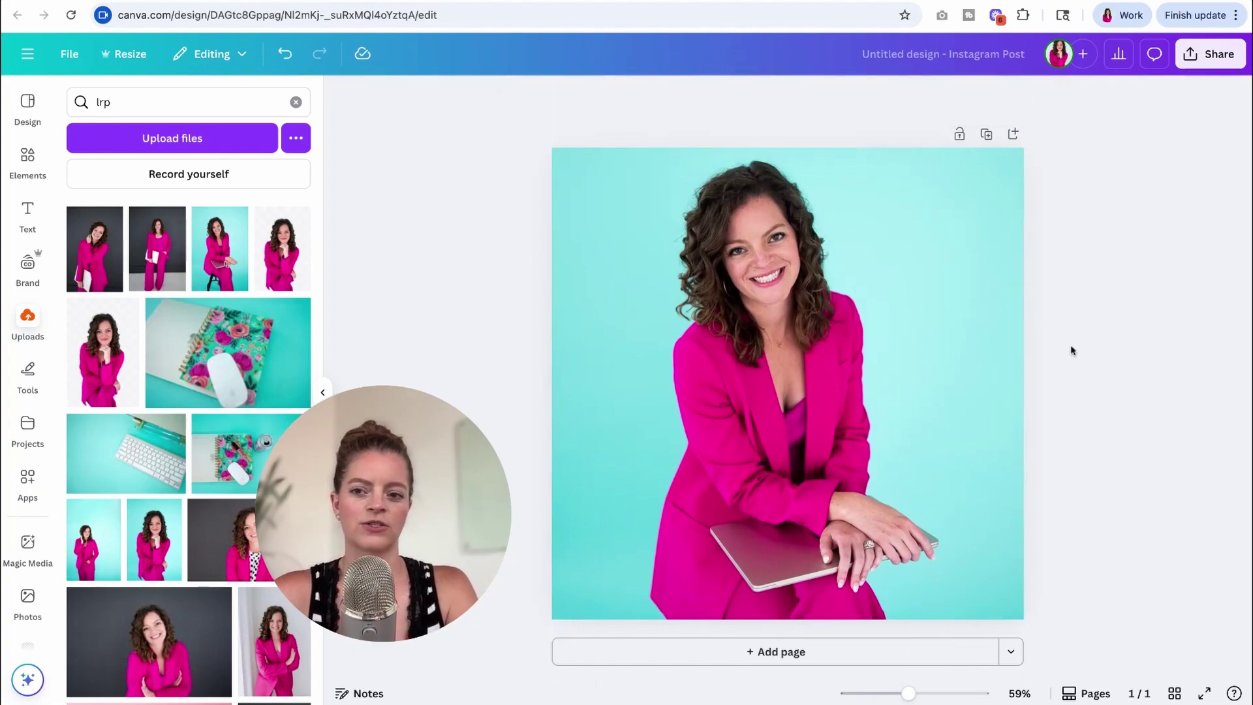
- Try the Designing the Row mint and teal shades on the portrait's turquoise background and set it to #91cfcd
left_click(27, 158)
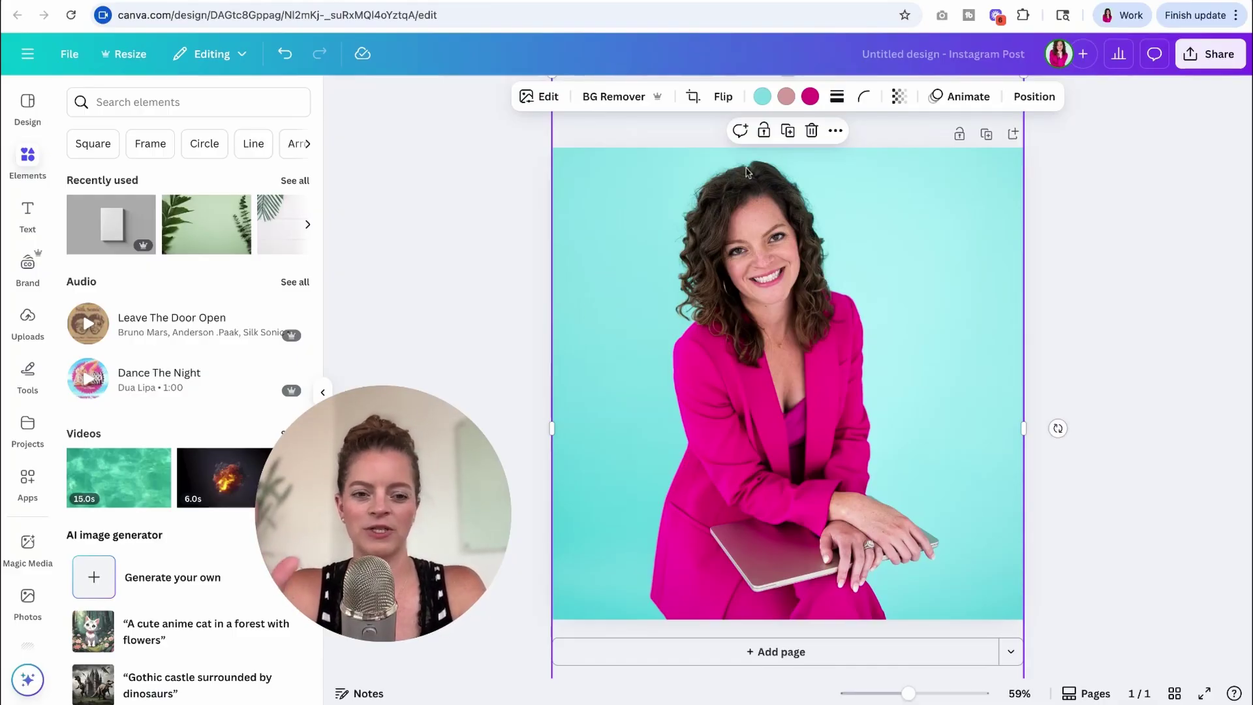
left_click(763, 97)
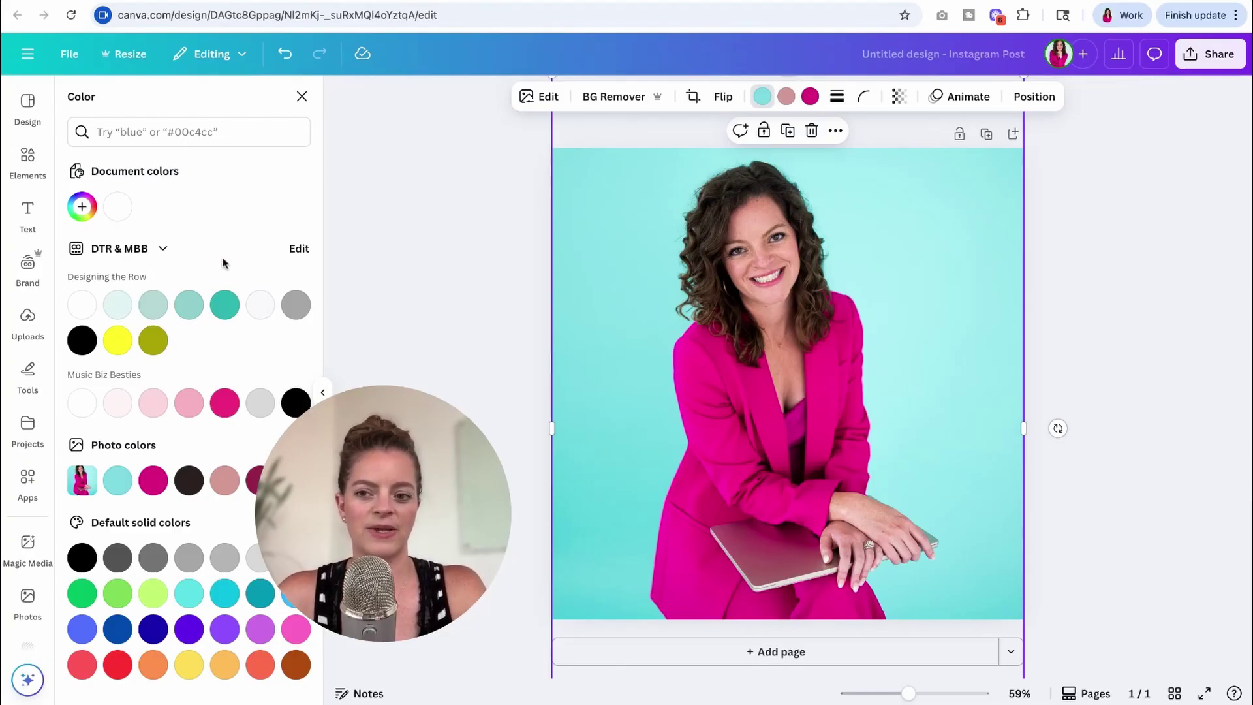
left_click(116, 310)
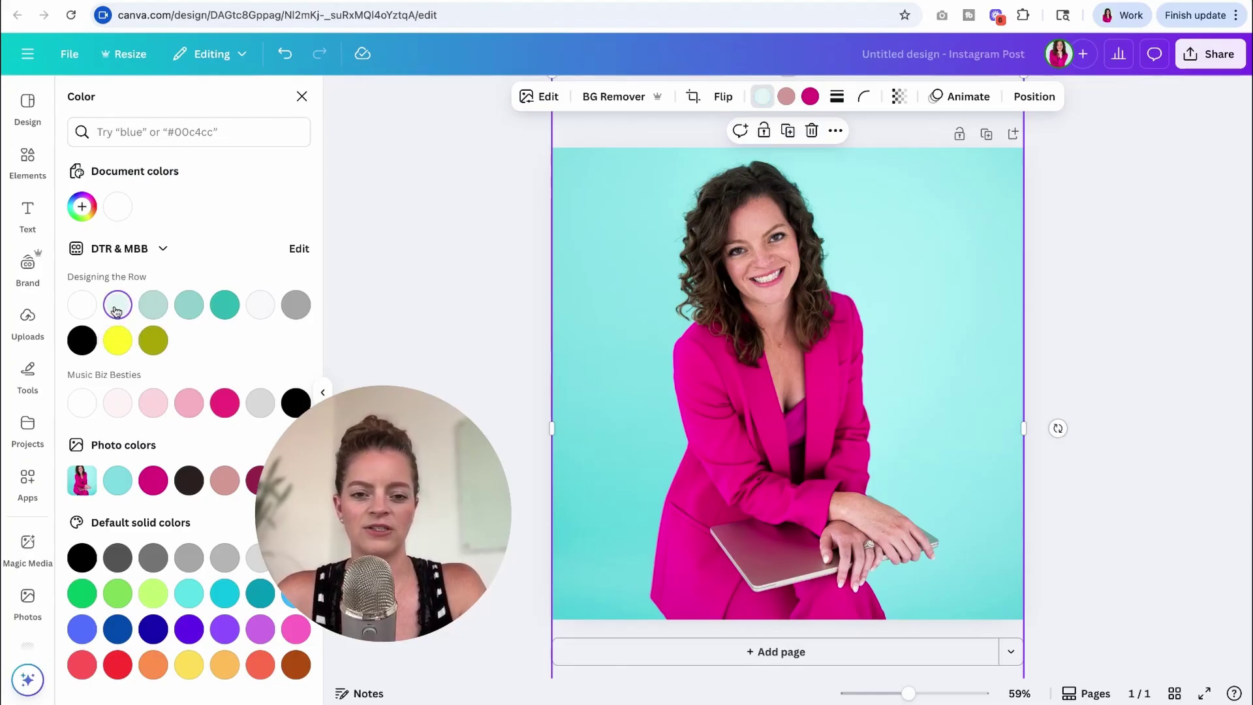
left_click(156, 309)
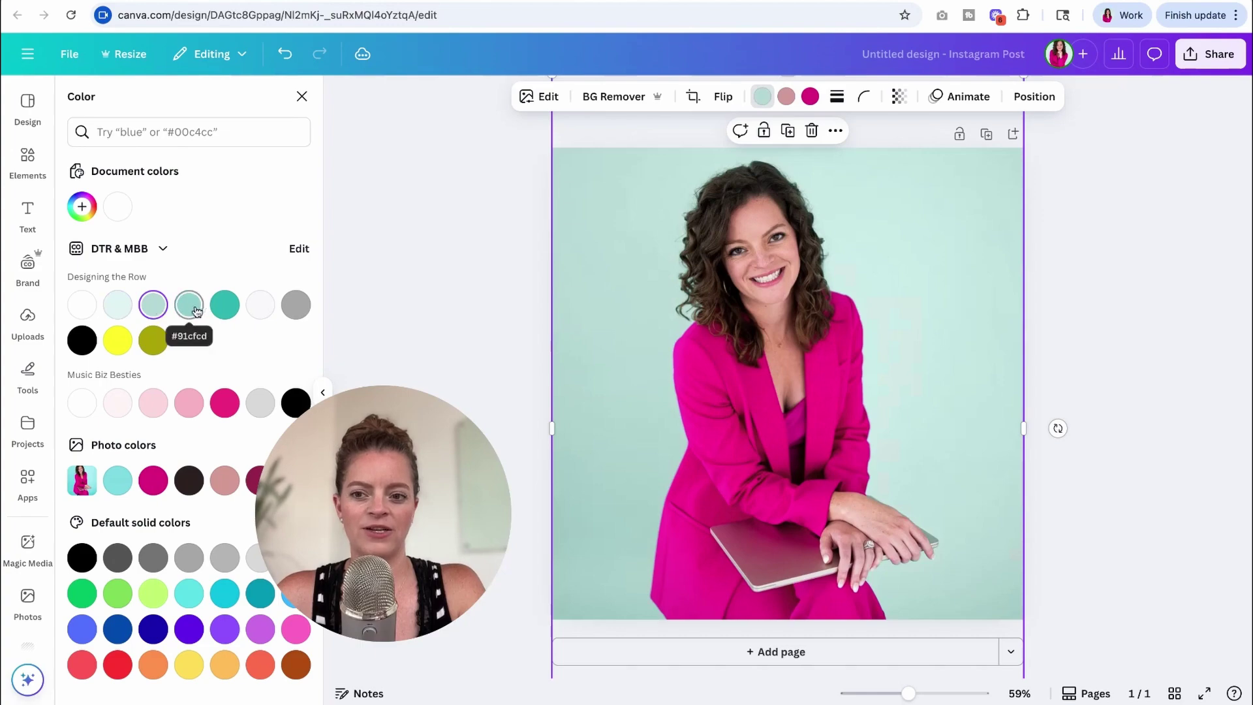
left_click(189, 308)
left_click(222, 312)
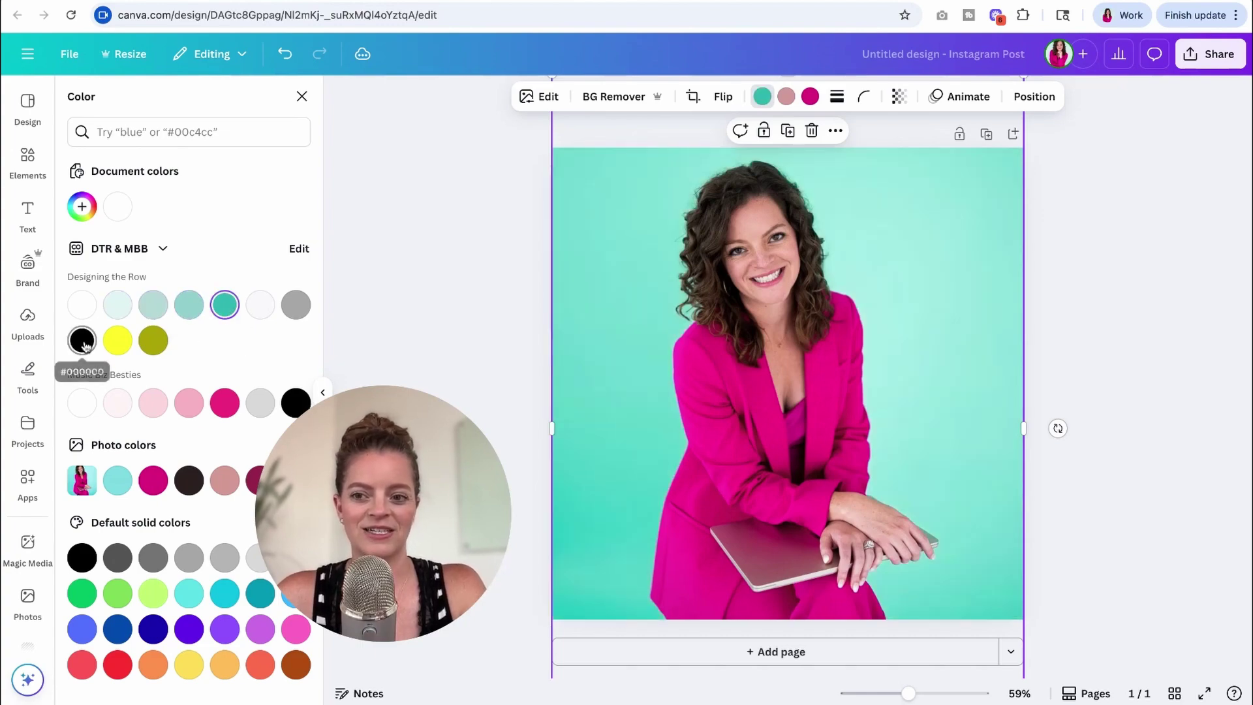
left_click(150, 310)
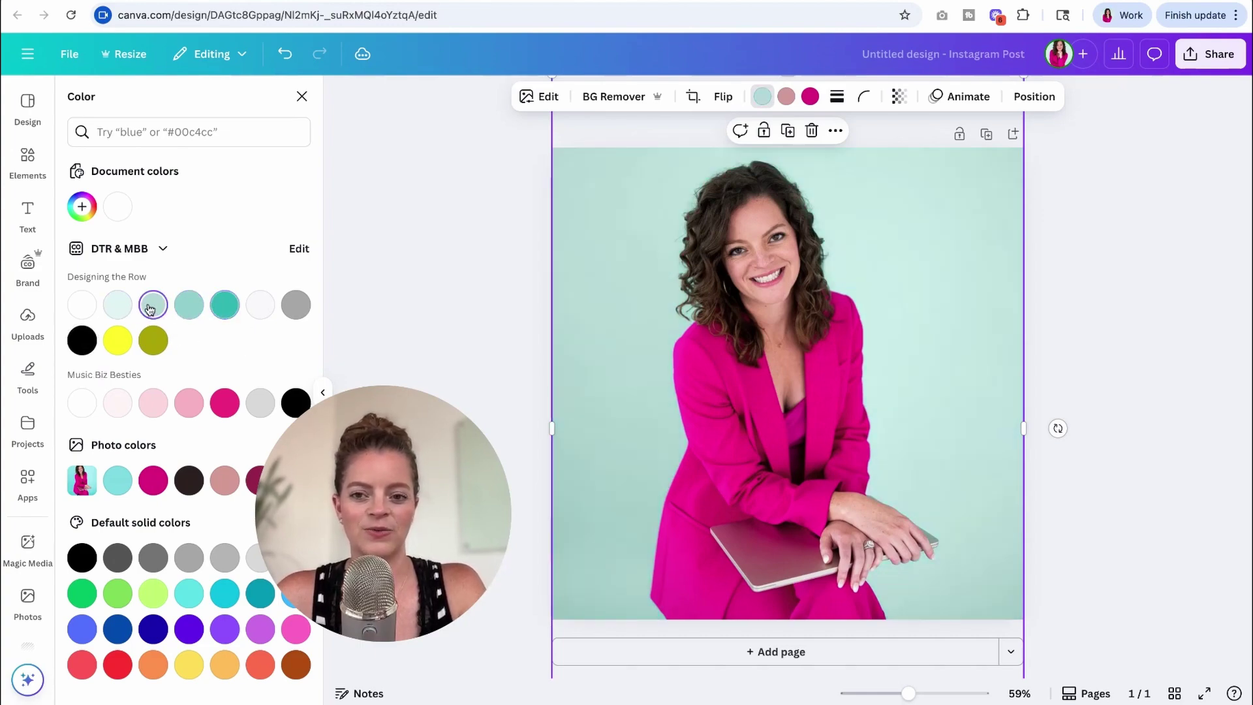
left_click(188, 307)
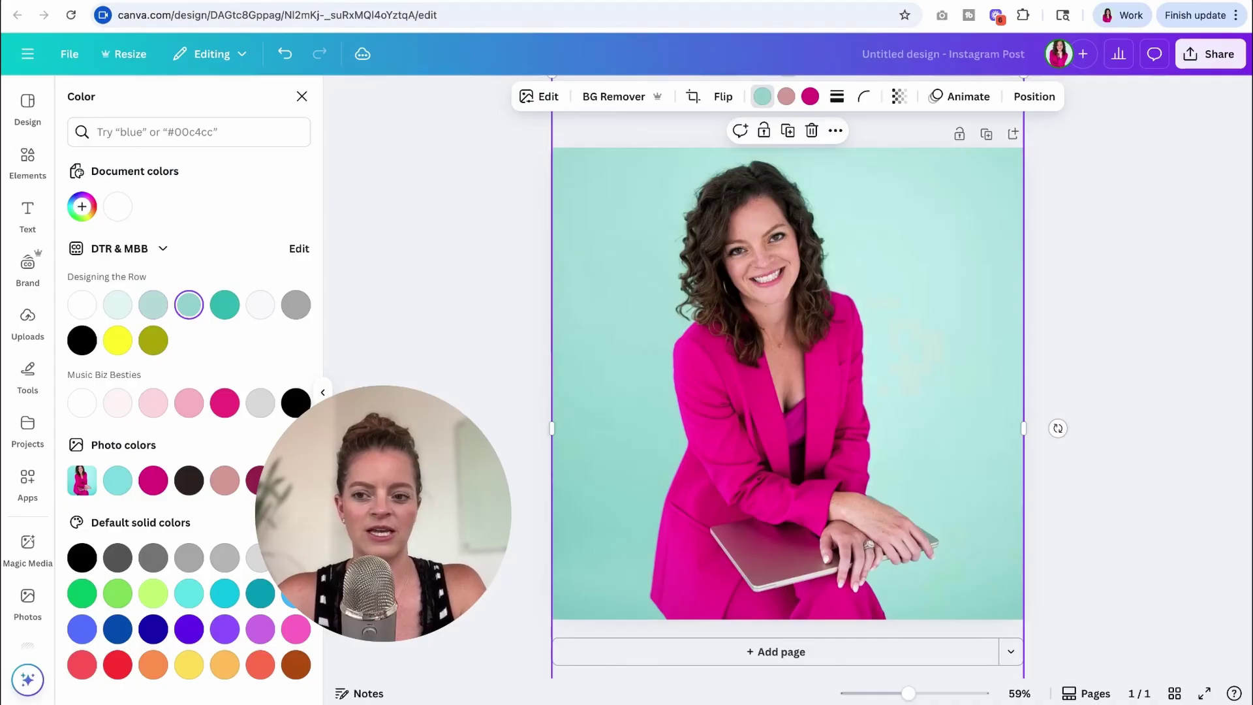
- Try the bright yellow brand color on the portrait's background and return it to #91cfcd
left_click(118, 340)
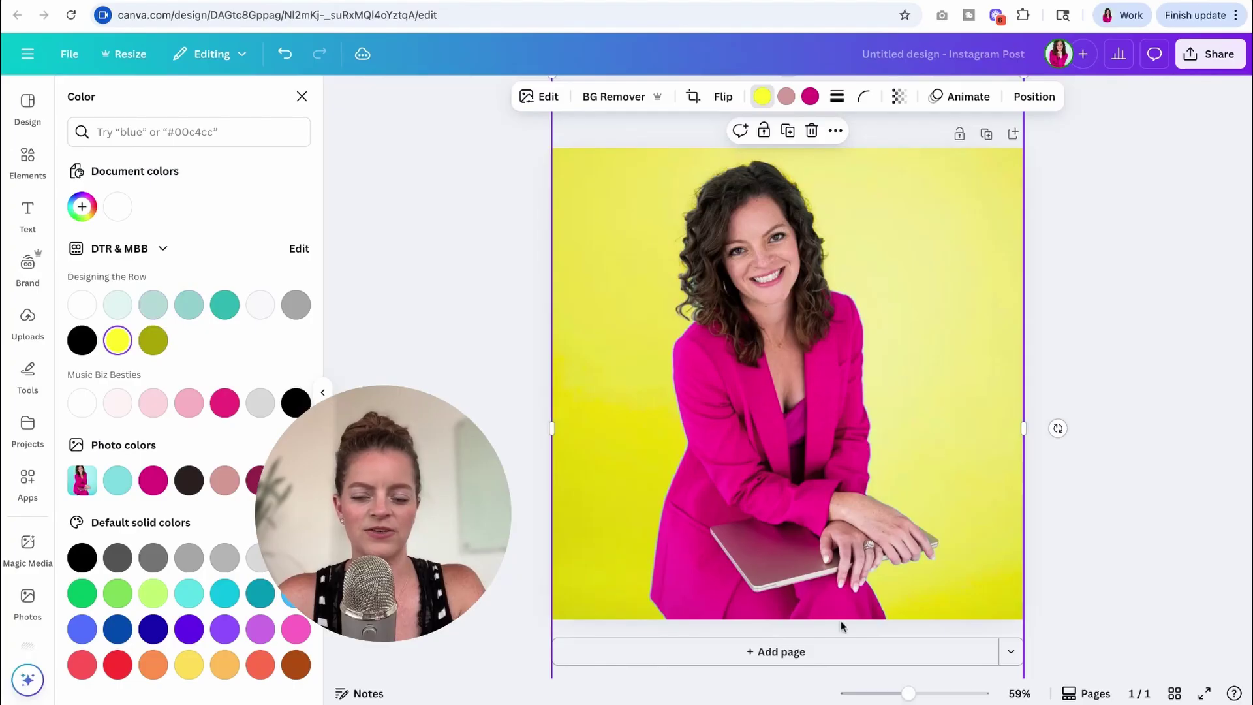
left_click(154, 306)
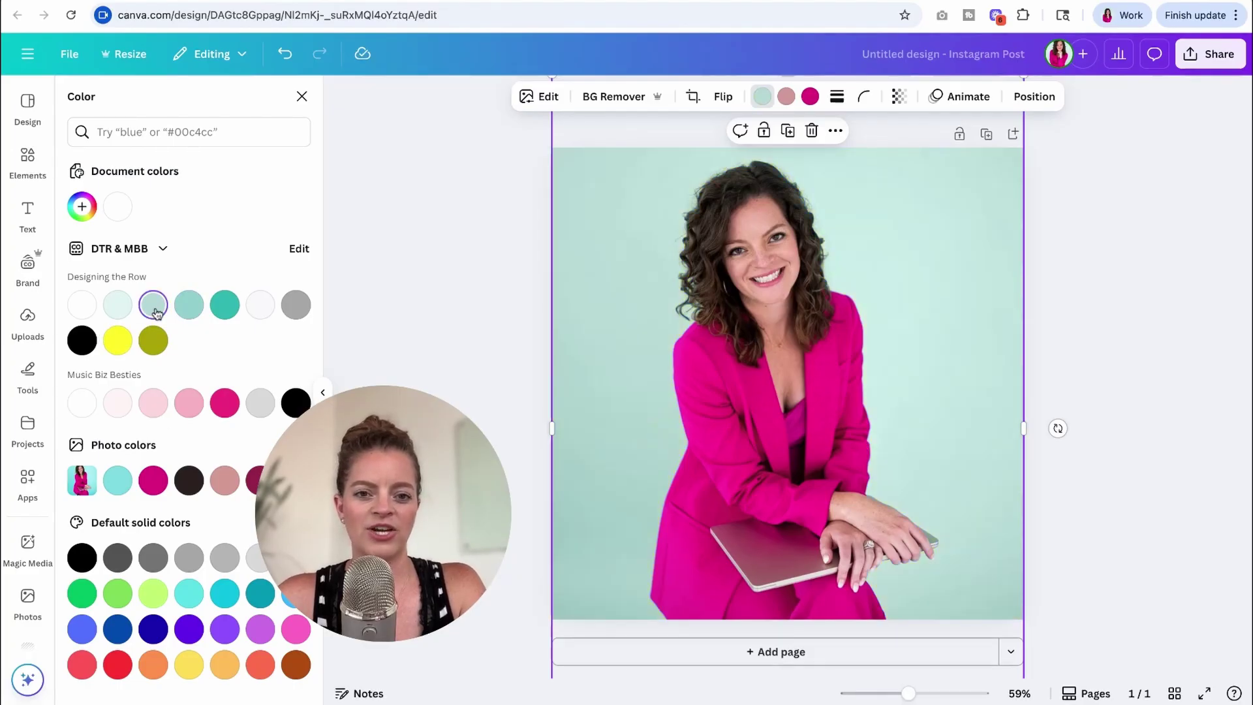
left_click(186, 308)
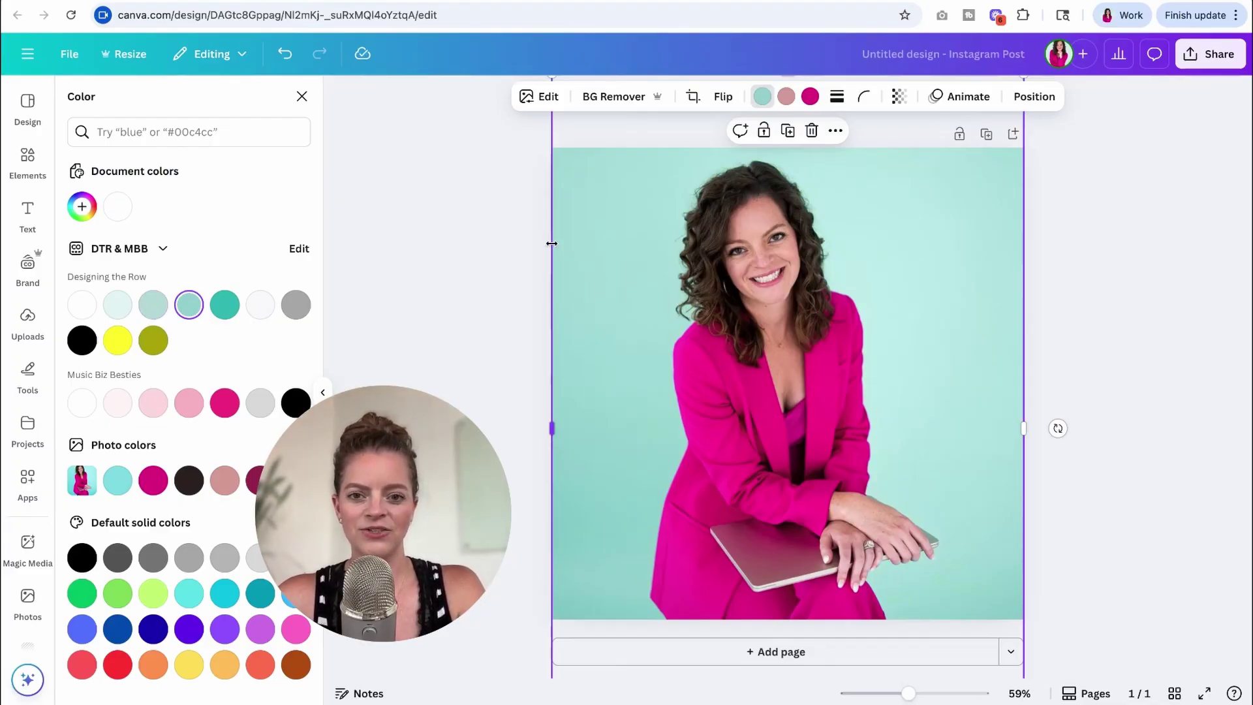
left_click(512, 271)
- Add a second page and place the uploaded turquoise keyboard photo on it
scroll(798, 457, "down", 1)
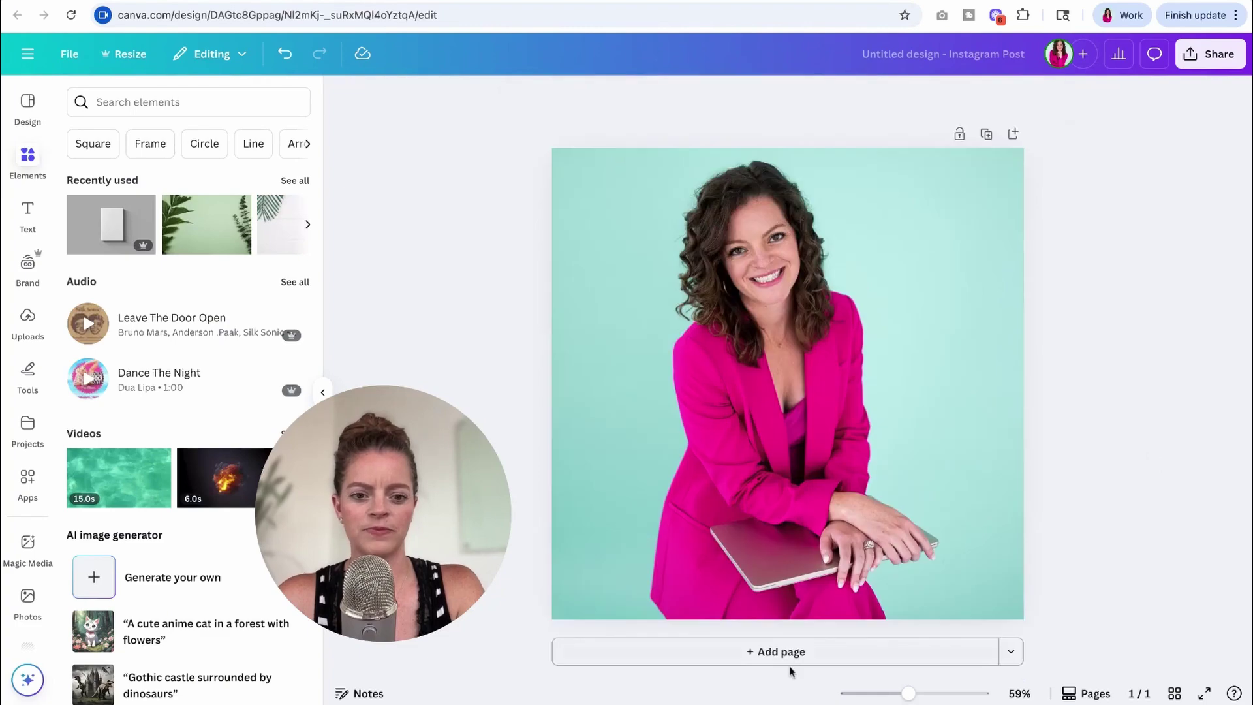
left_click(791, 652)
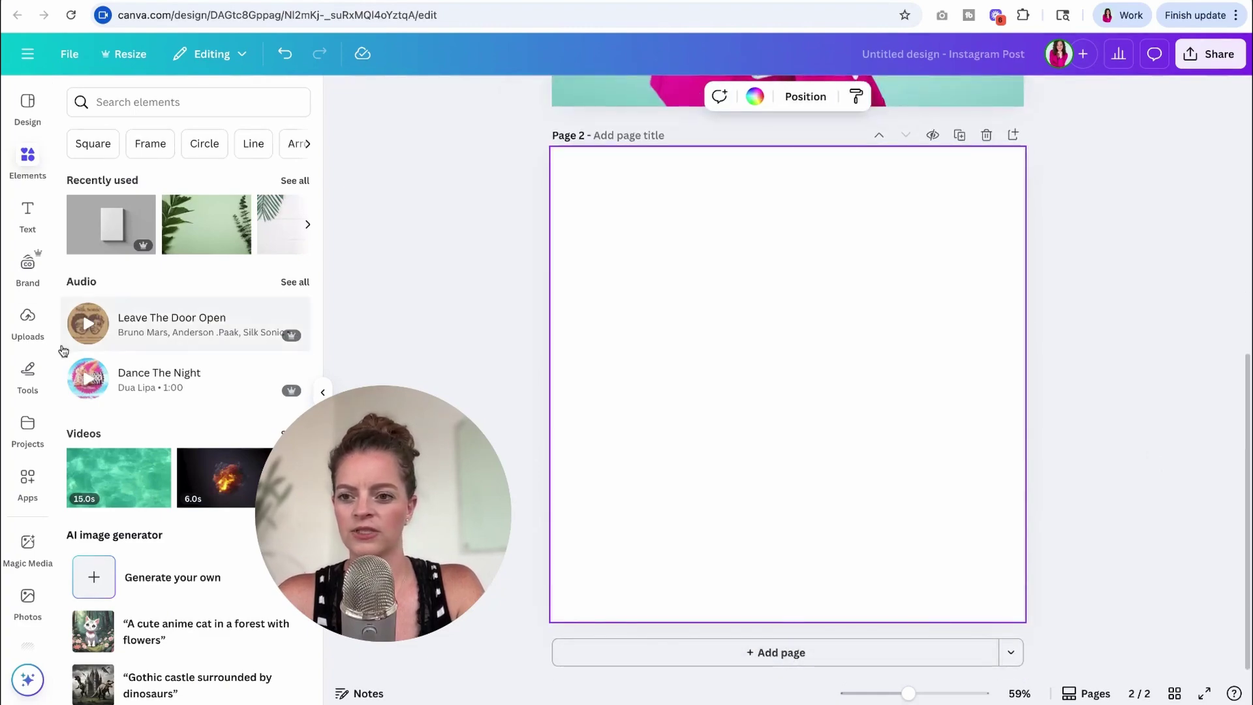
left_click(27, 320)
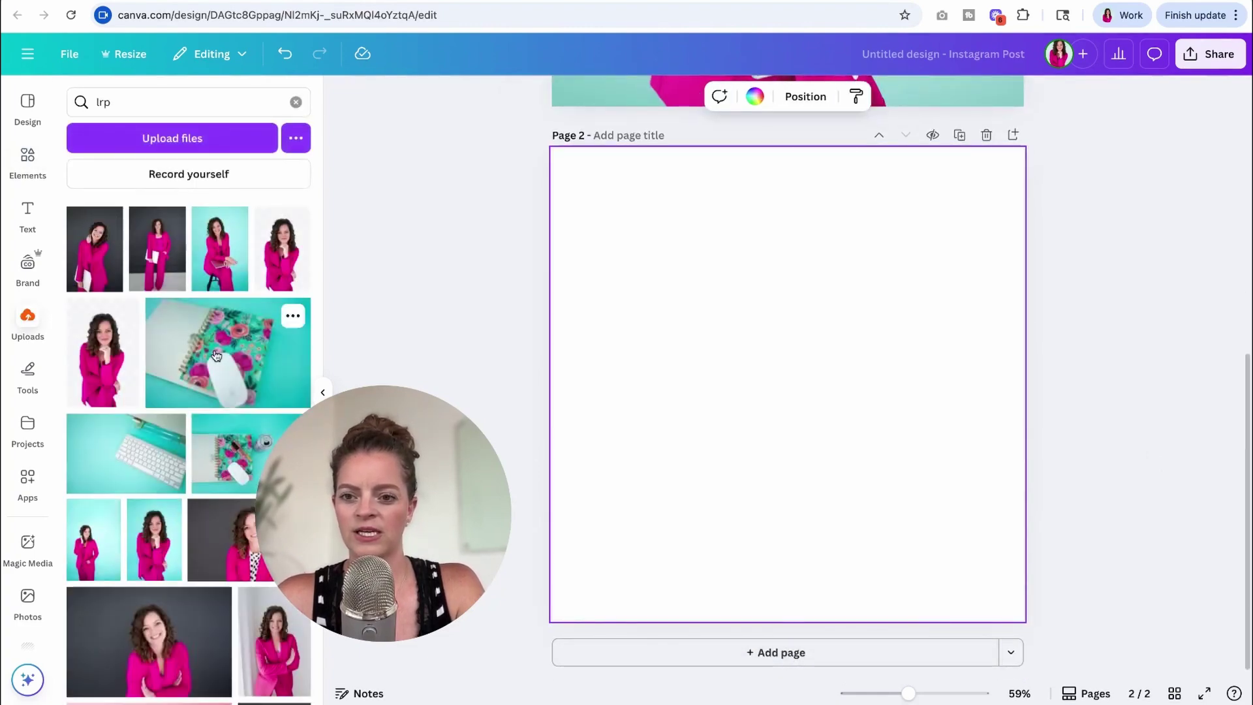
left_click(108, 467)
left_click(630, 552)
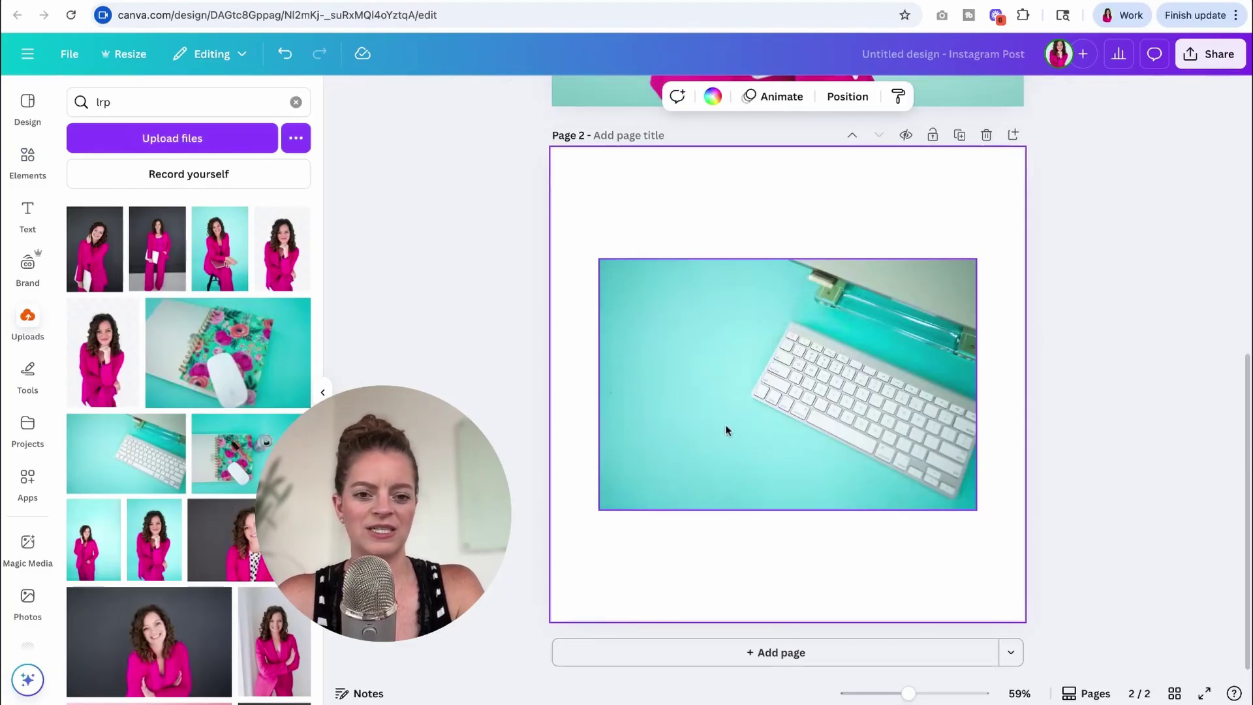
- Change the keyboard photo's main turquoise to the Designing the Row teal #2fb6b0
left_click(725, 425)
left_click(756, 98)
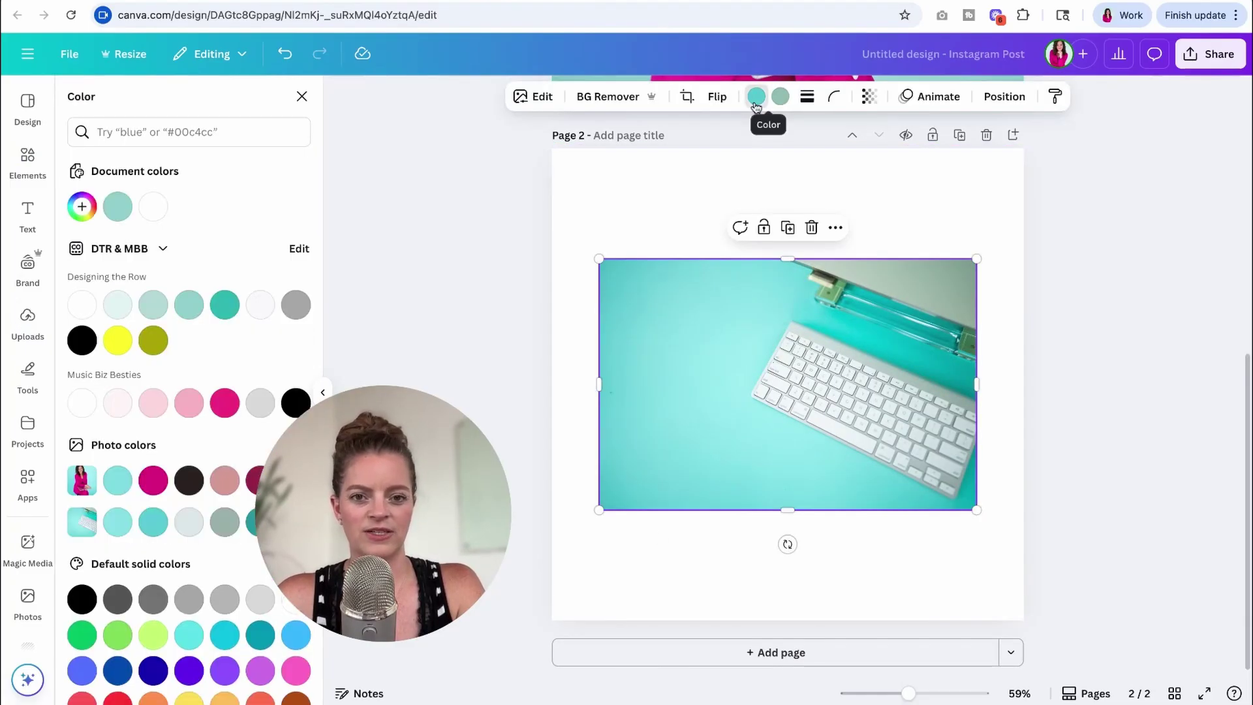
left_click(224, 304)
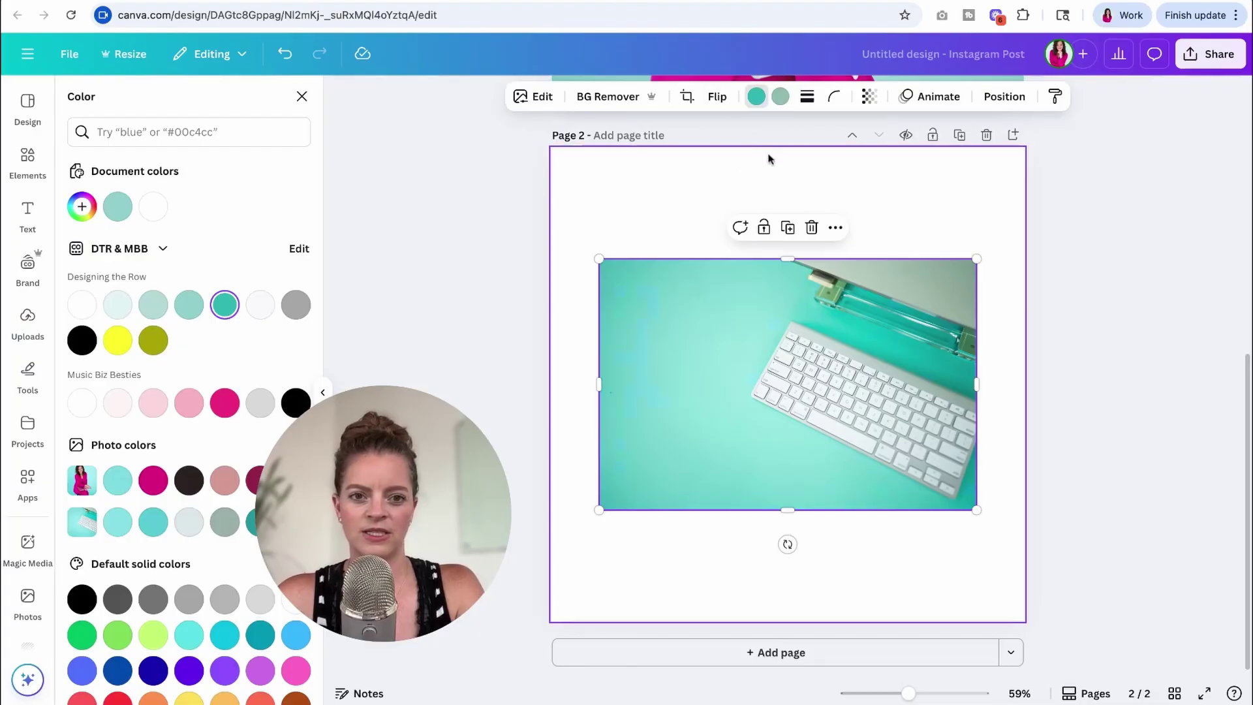
- Try several brand shades for the keyboard photo's gray-green color and set it to the palest Designing the Row mint
left_click(780, 96)
left_click(154, 306)
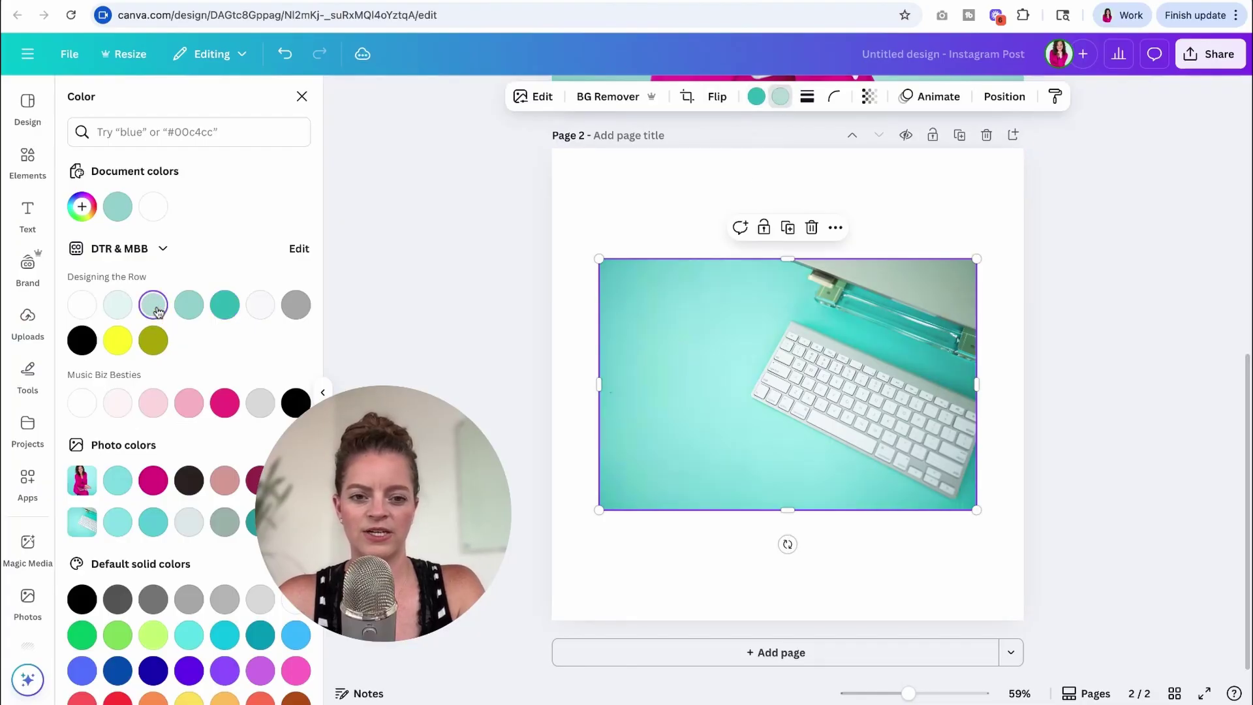
left_click(189, 305)
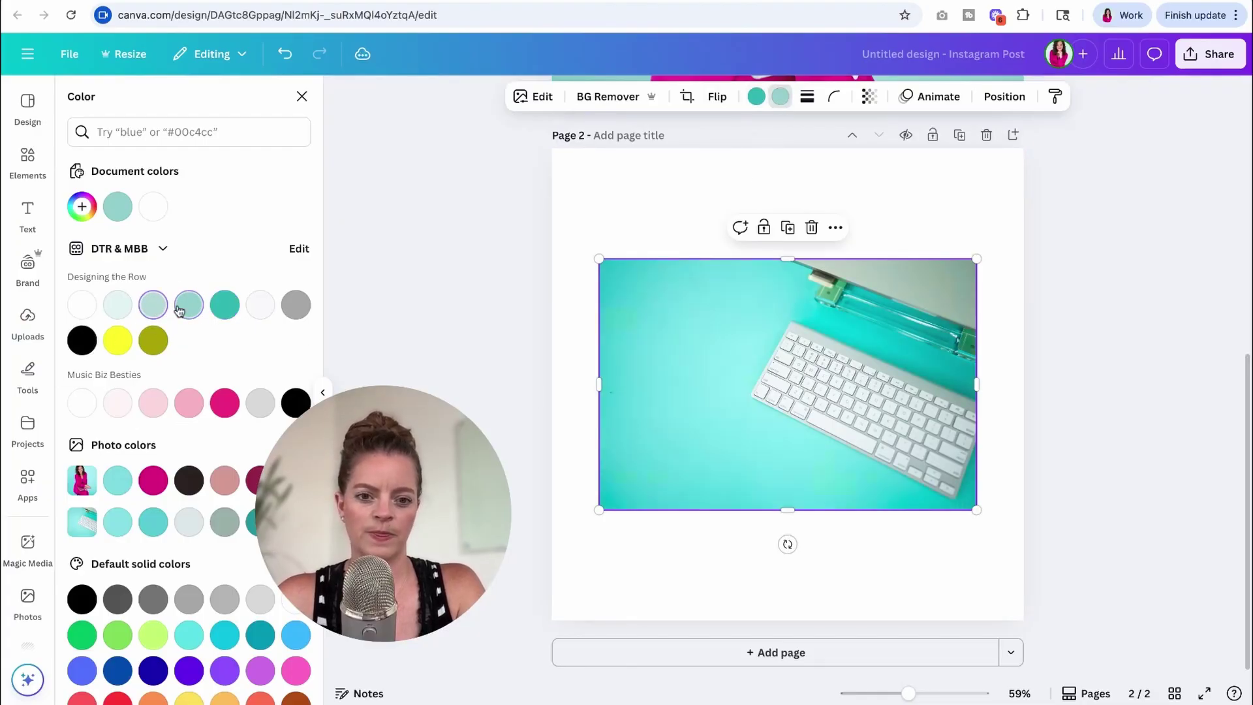
left_click(224, 305)
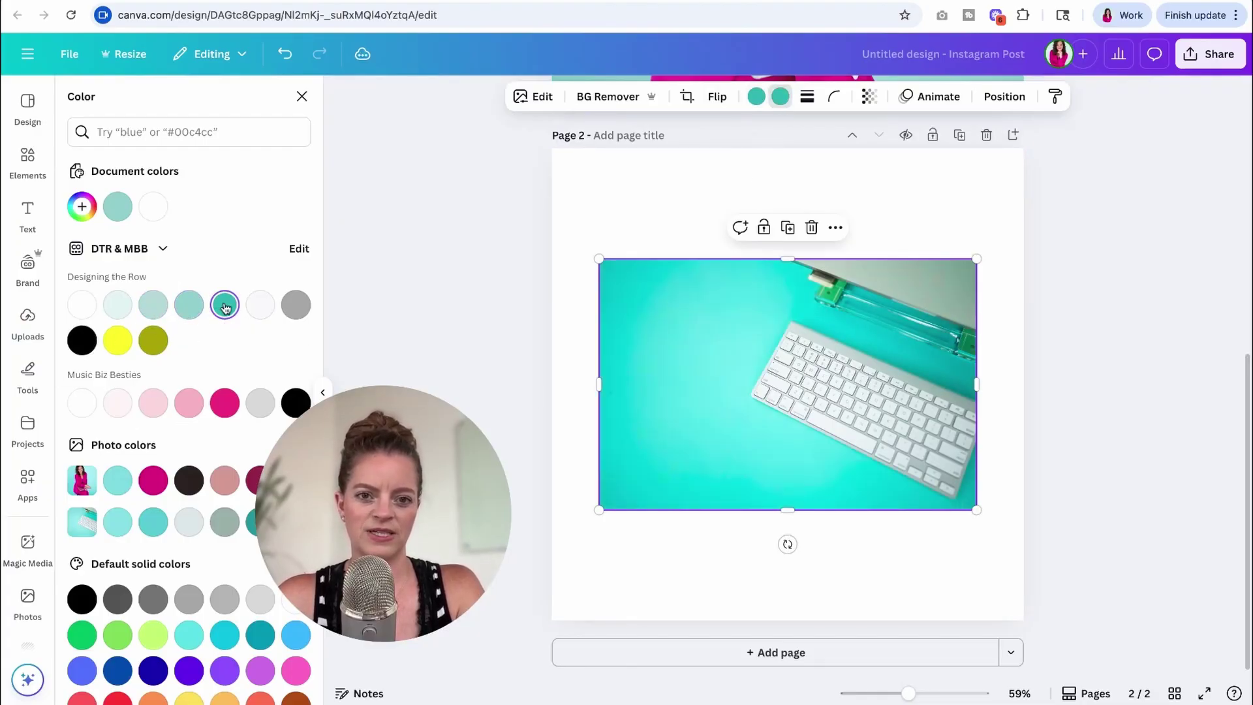
left_click(118, 309)
left_click(897, 535)
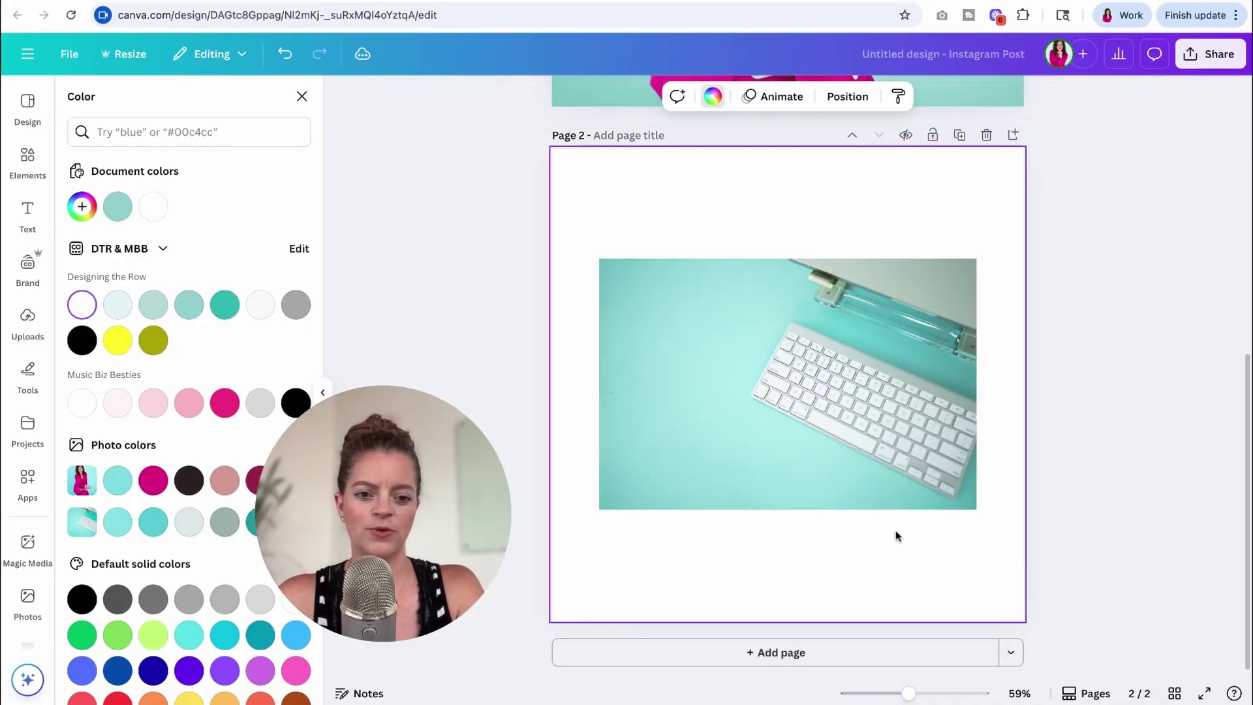
- Add an unedited copy of the keyboard photo to page 2 and stack it directly below the recolored one
left_click(27, 326)
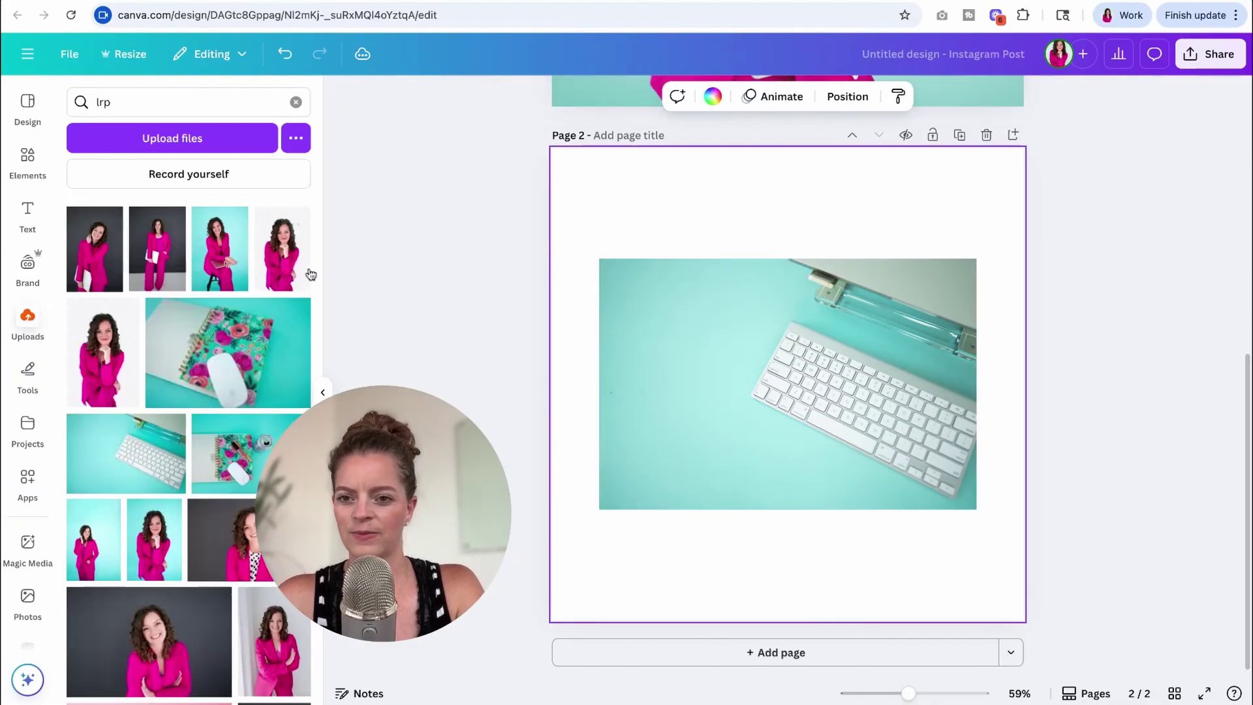
left_click(126, 471)
left_click_drag(786, 368, 793, 499)
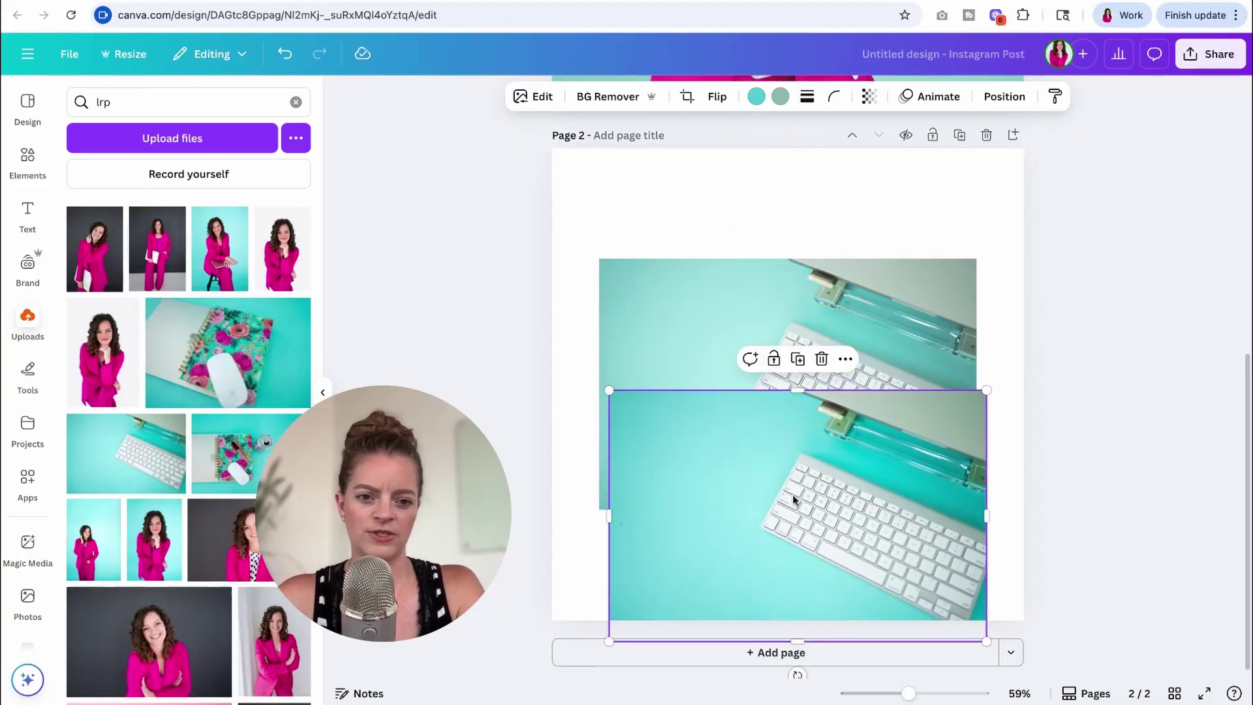
left_click(887, 346)
left_click_drag(887, 346, 875, 228)
left_click(910, 424)
left_click_drag(911, 424, 910, 435)
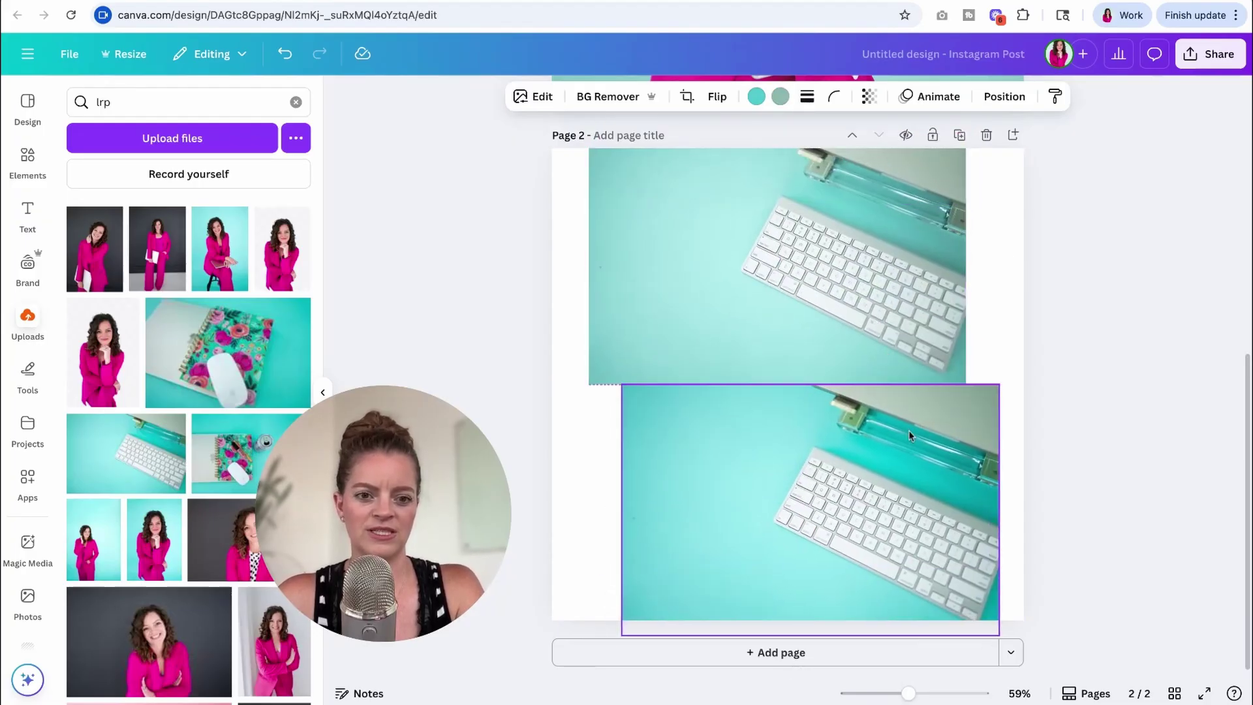
left_click(1153, 340)
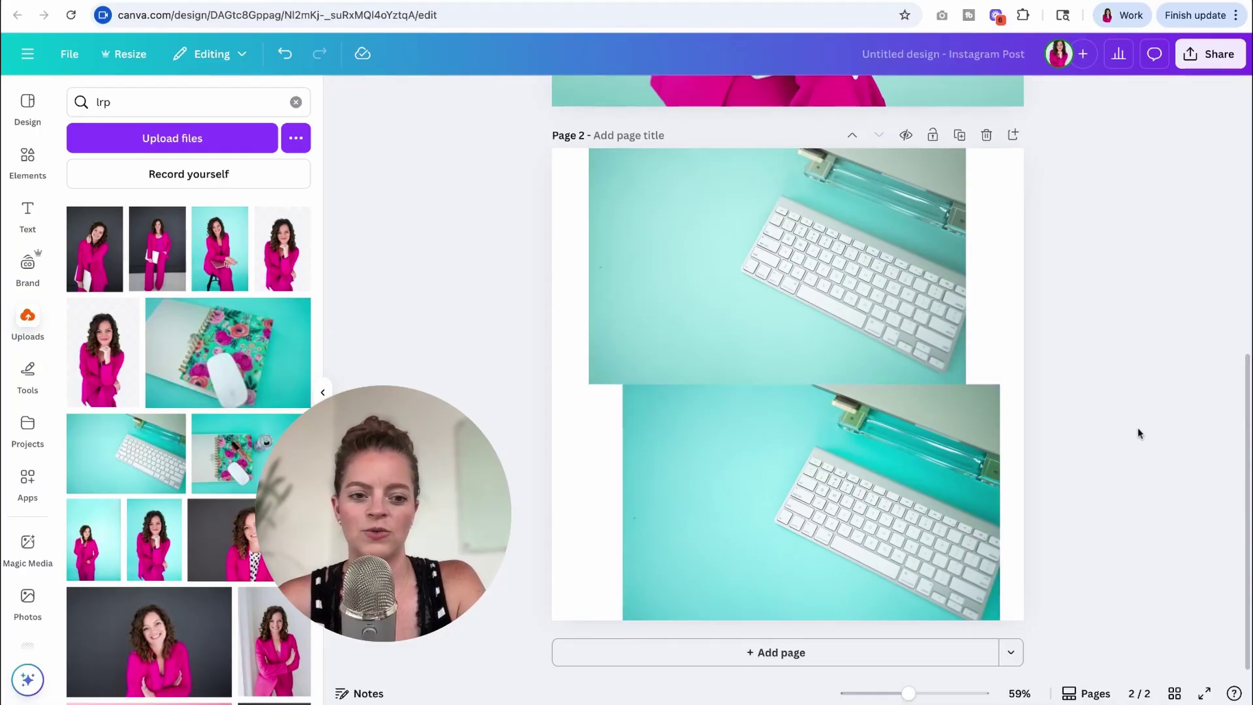
- Add a third page and place the uploaded full-length portrait with the dark wall and magenta suit on it
left_click(846, 652)
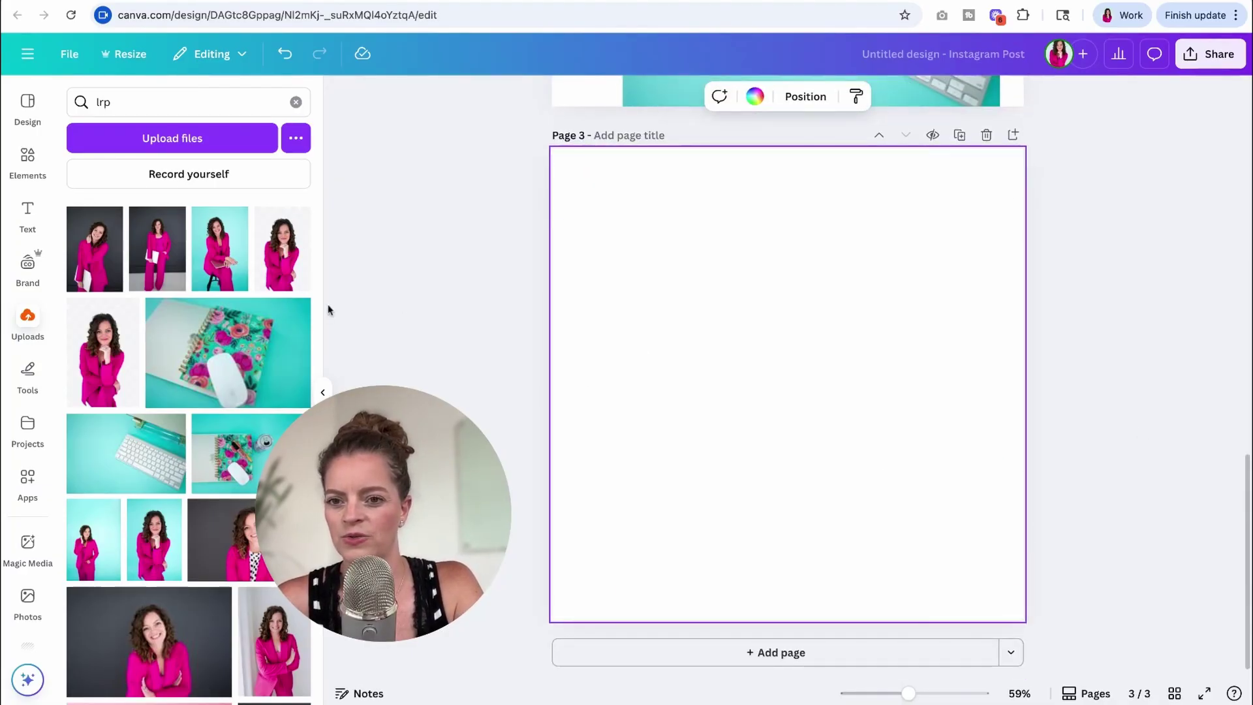
scroll(288, 326, "down", 5)
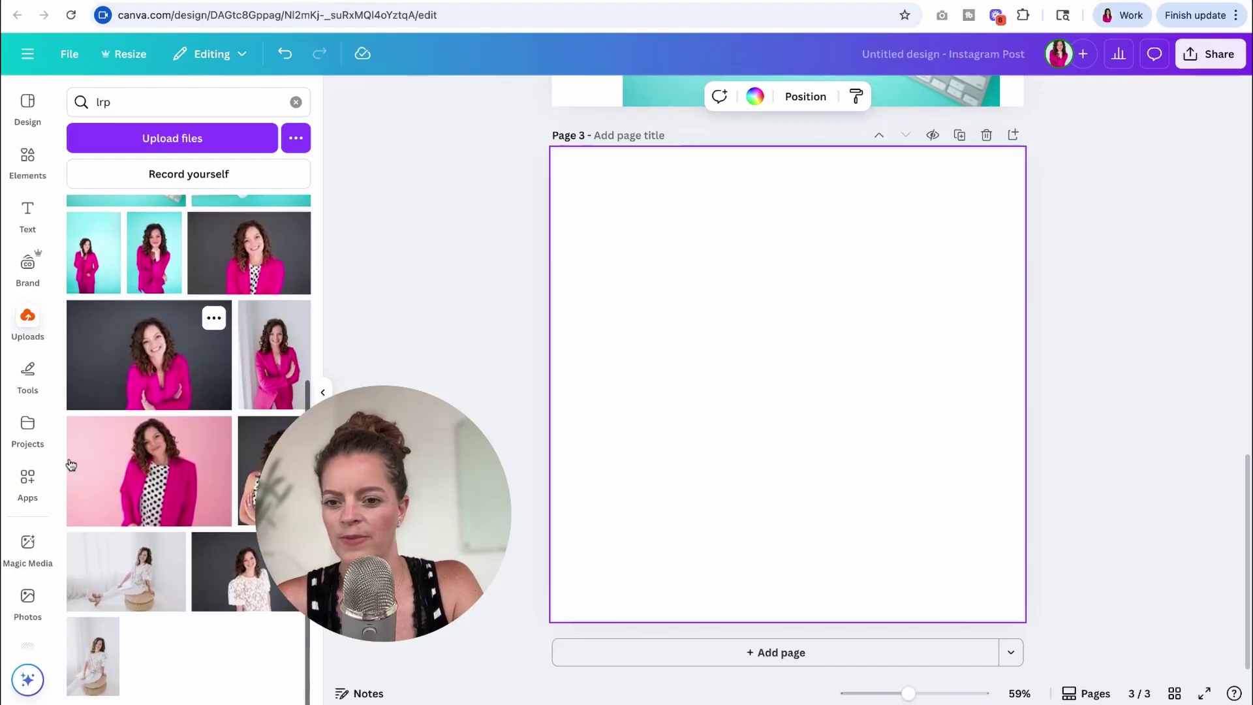
scroll(163, 457, "up", 5)
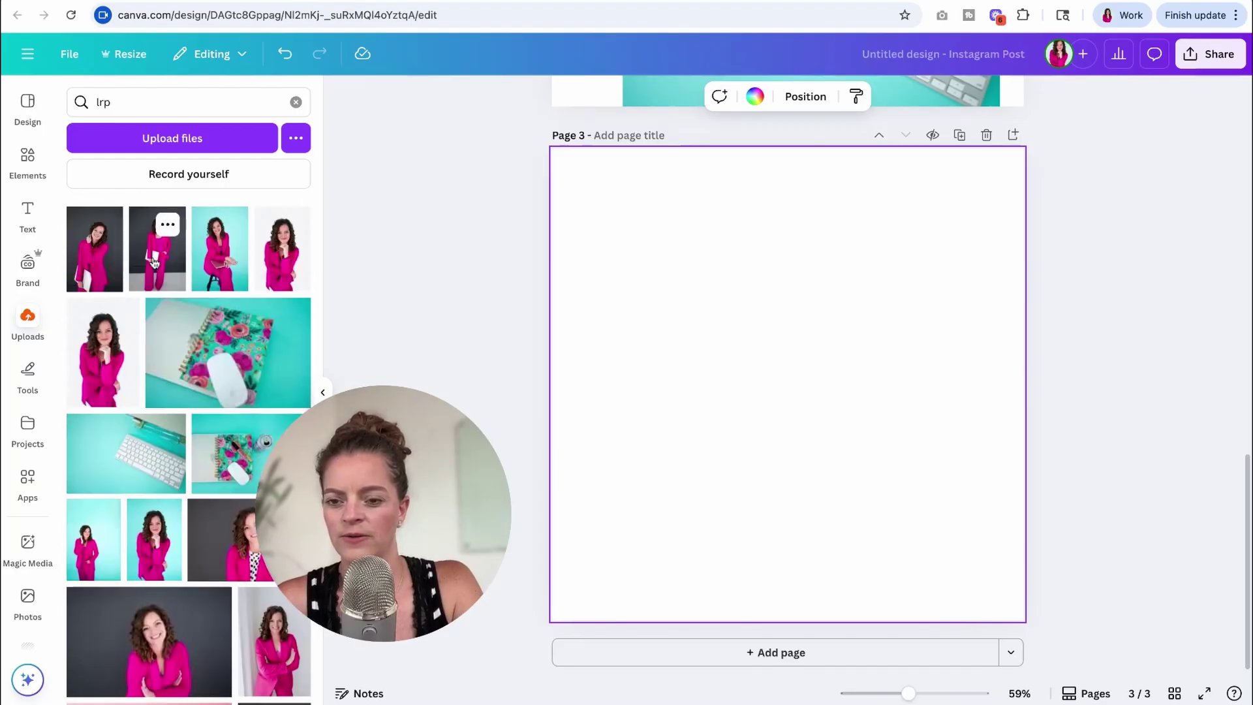
left_click(154, 261)
left_click(938, 401)
- Try the Designing the Row olive, bright yellow and teal #2fb6b0 in place of the page 3 portrait's magenta suit color
left_click(838, 431)
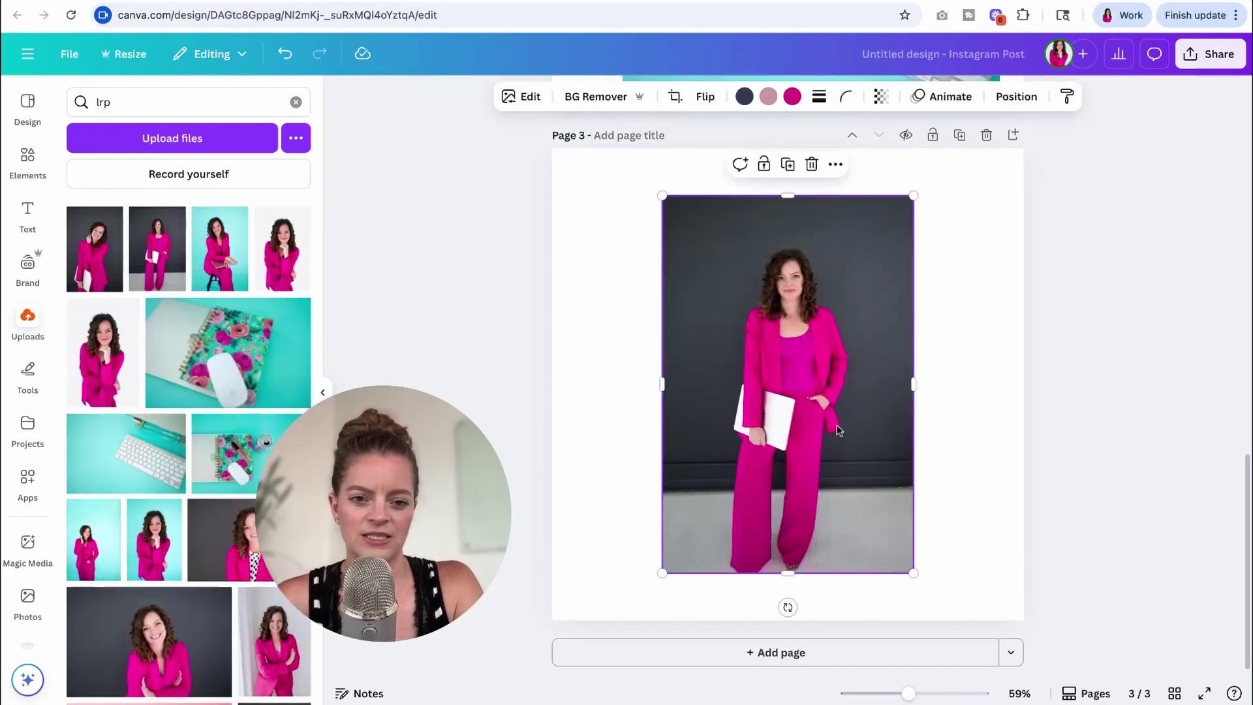
left_click(793, 99)
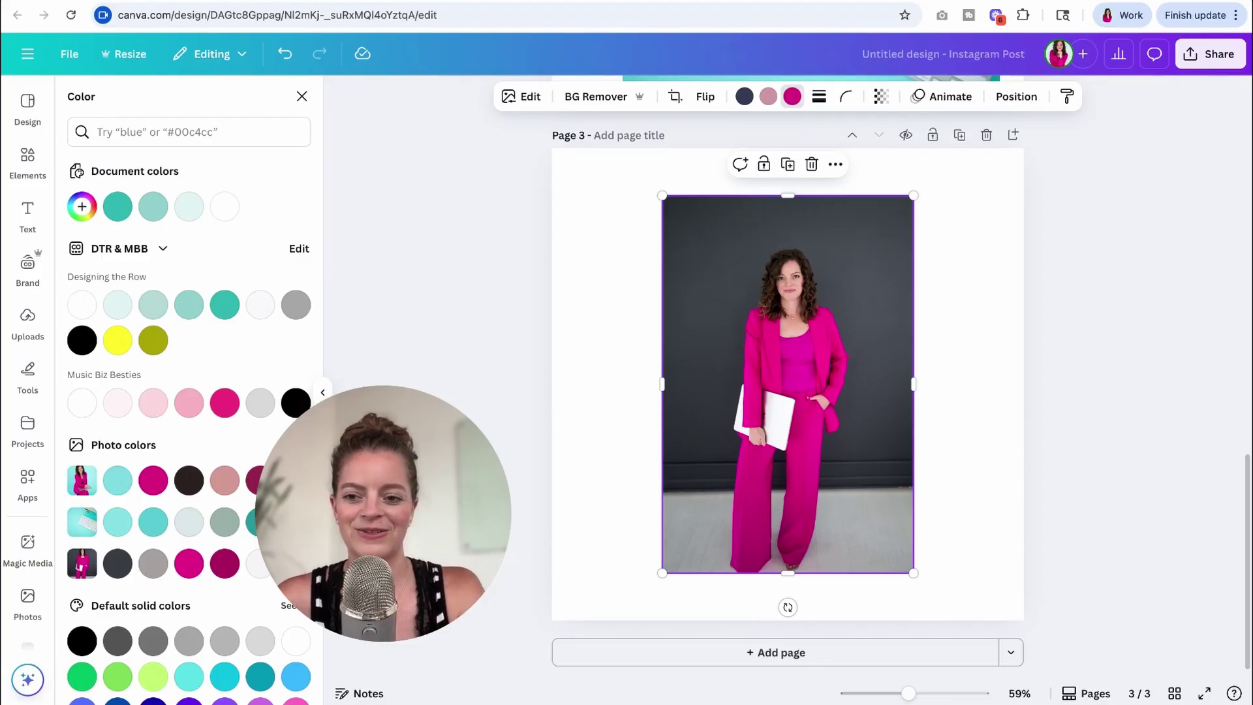
left_click(154, 340)
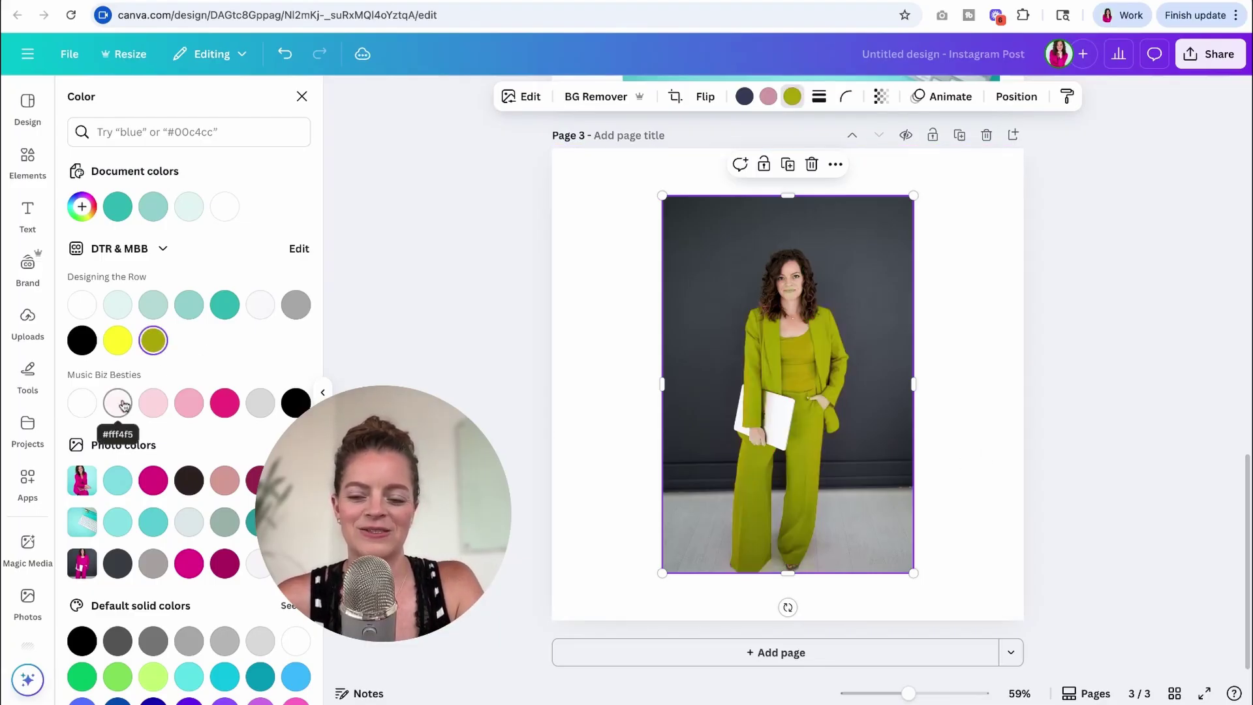
left_click(118, 341)
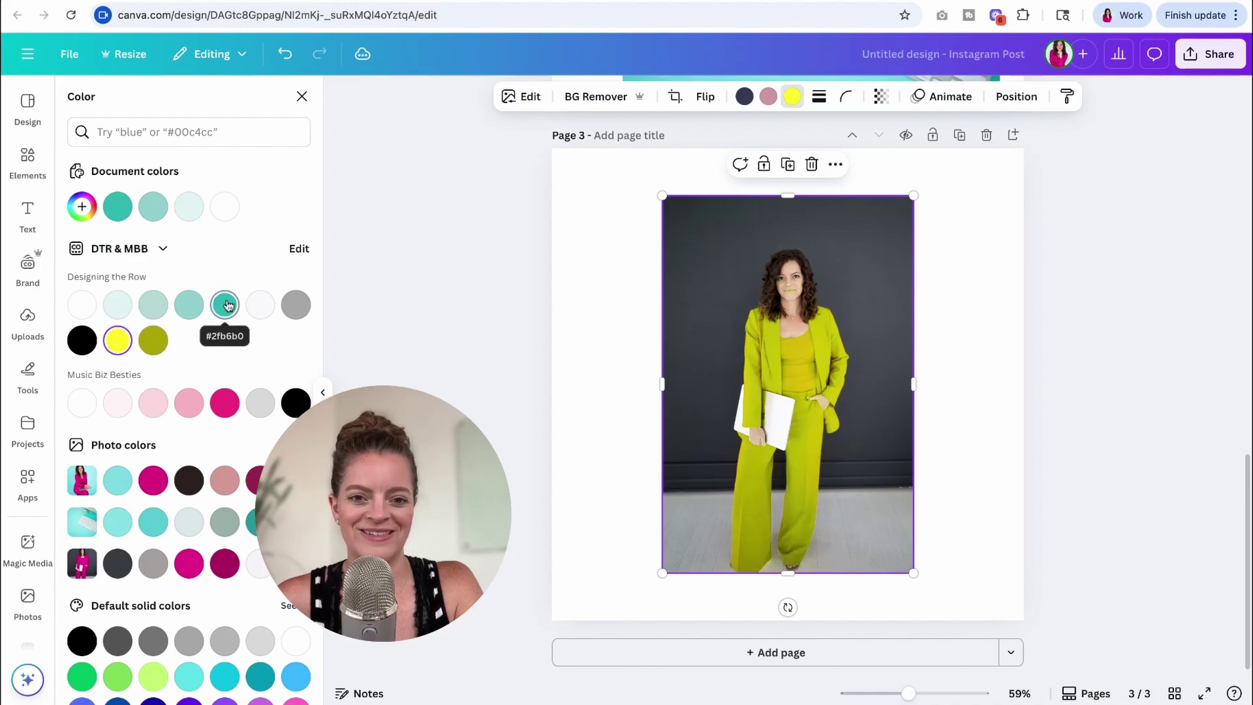
left_click(225, 305)
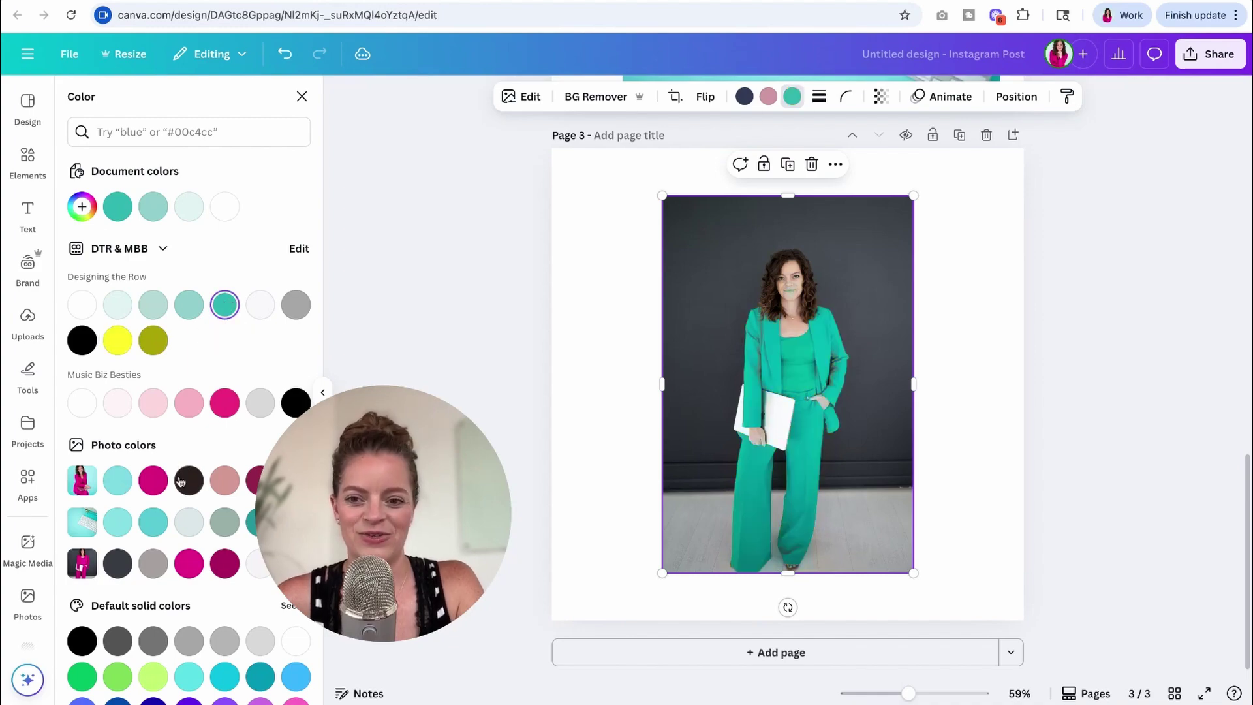
- Compare the Music Biz Besties hot pink with the page 1 photo's vivid magenta #dd047d on the suit, and keep the vivid magenta
left_click(223, 406)
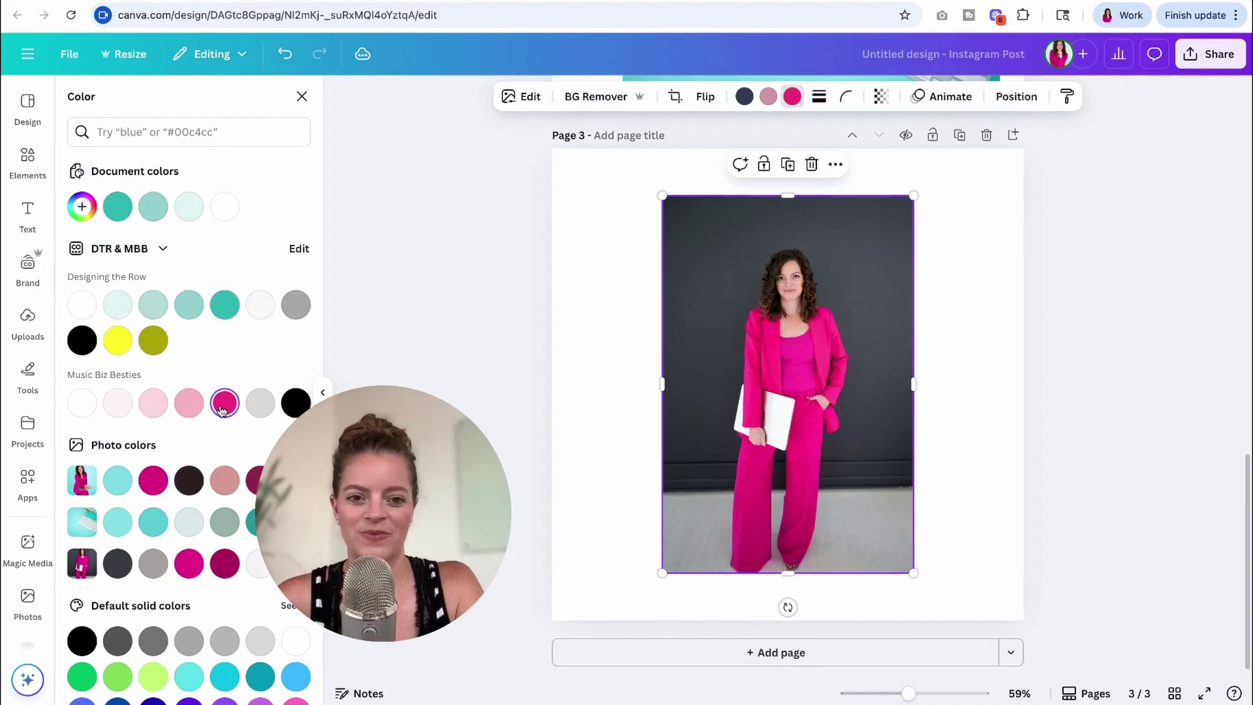
left_click(153, 480)
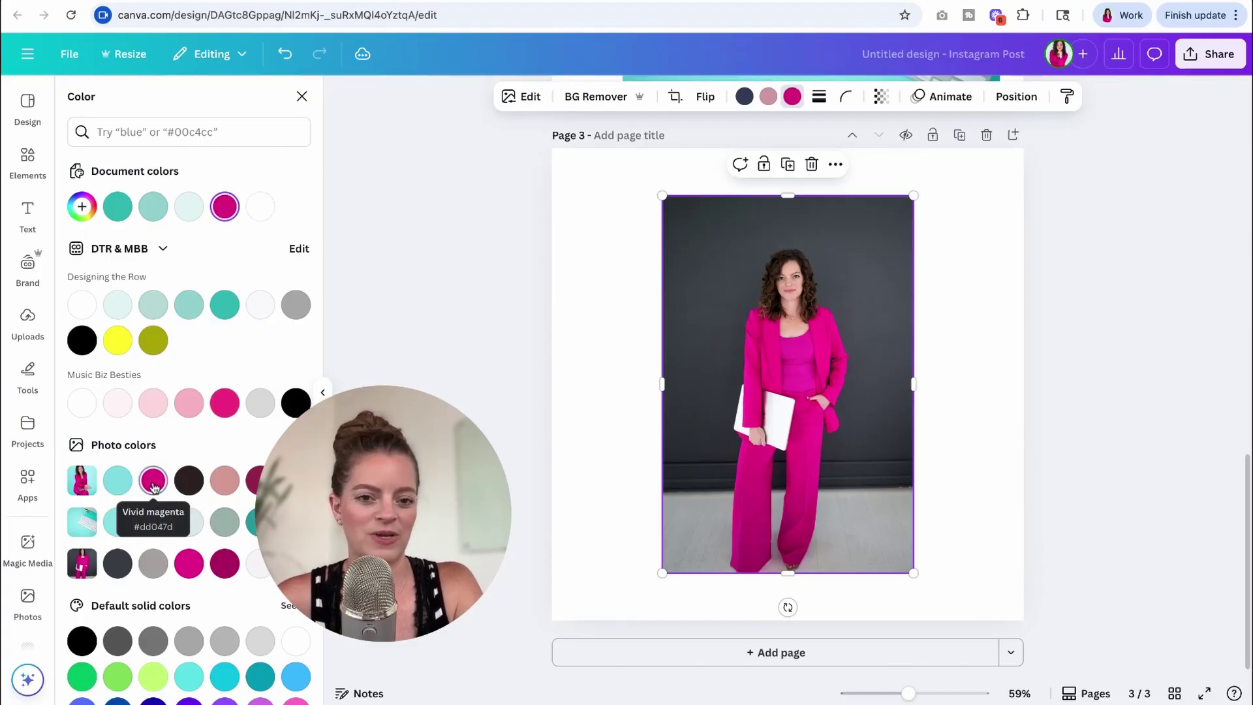
left_click(224, 409)
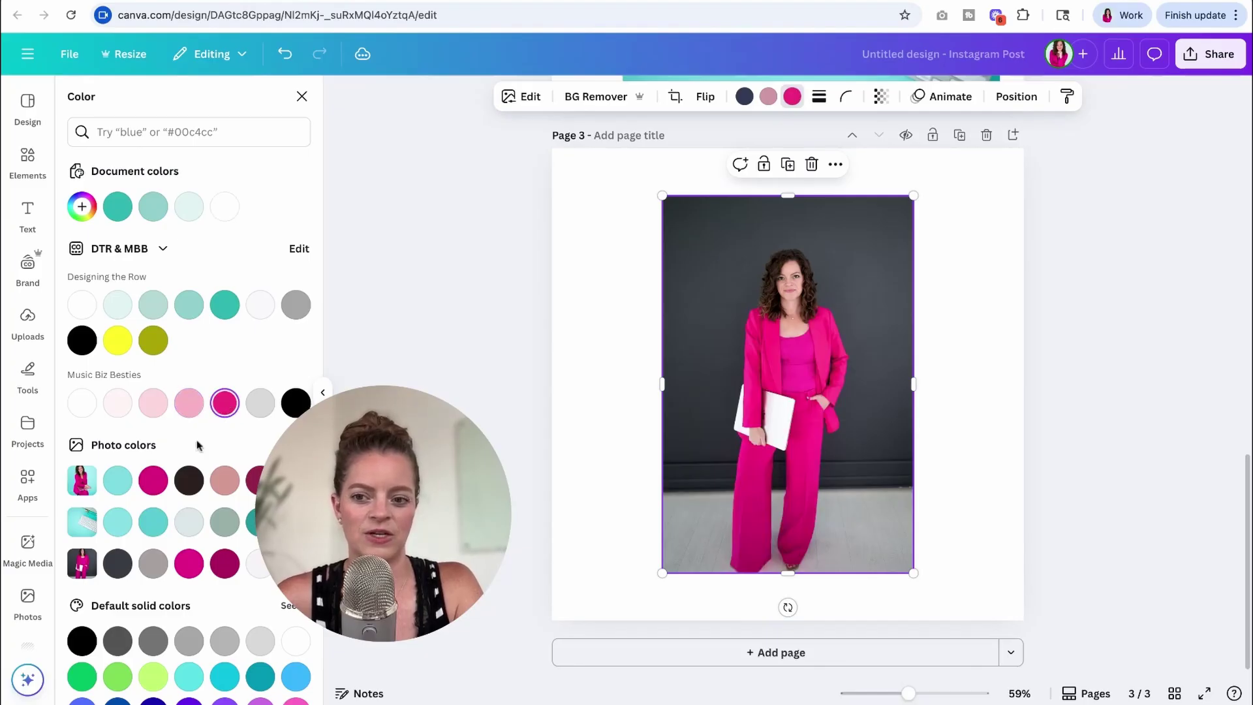
left_click(154, 484)
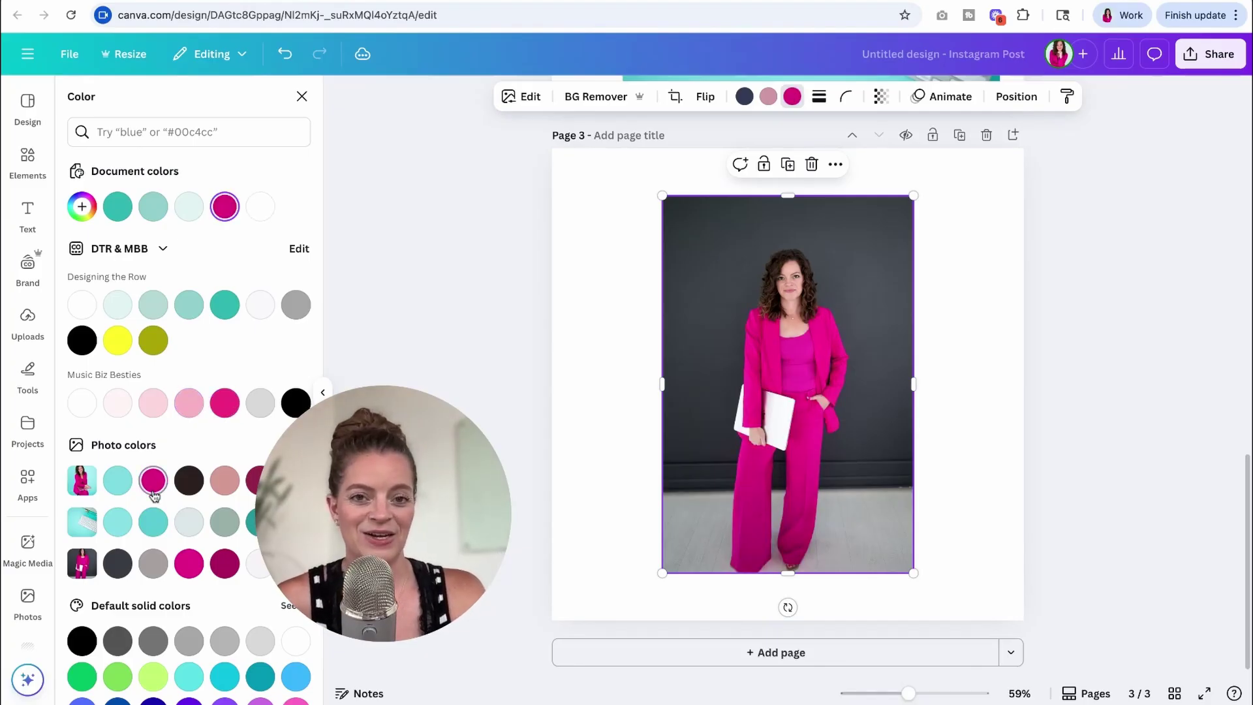
left_click(966, 295)
scroll(965, 289, "up", 15)
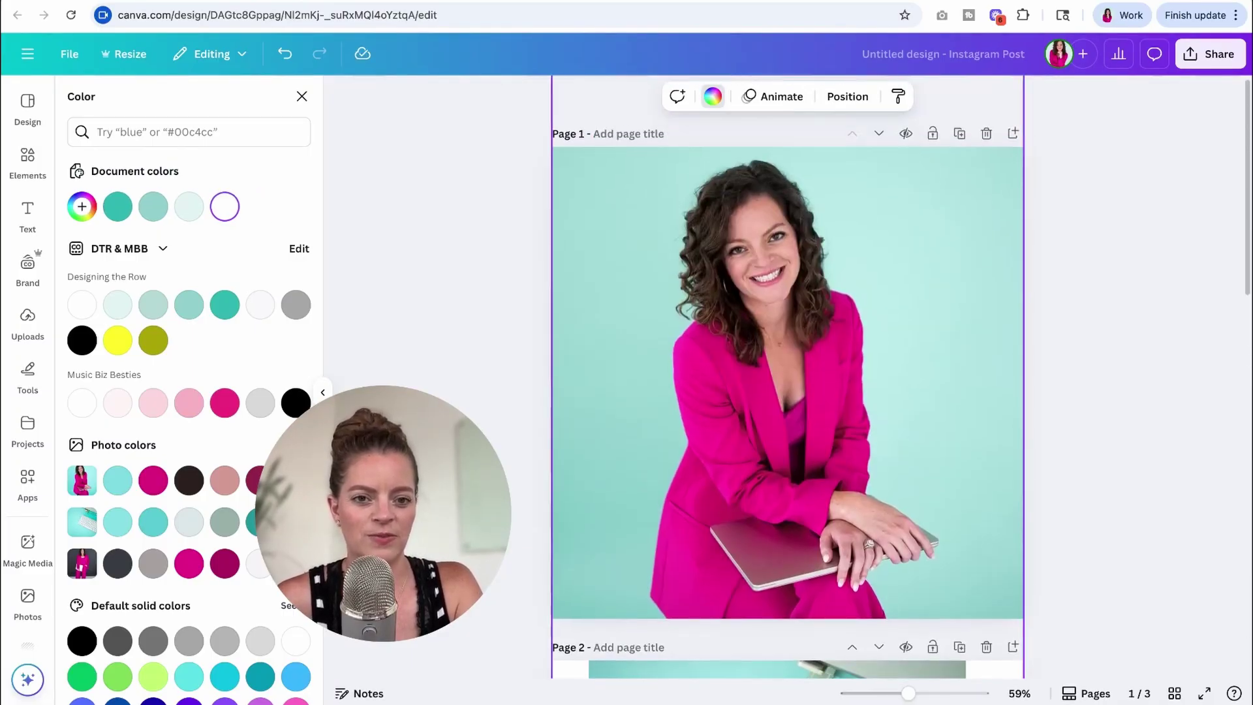